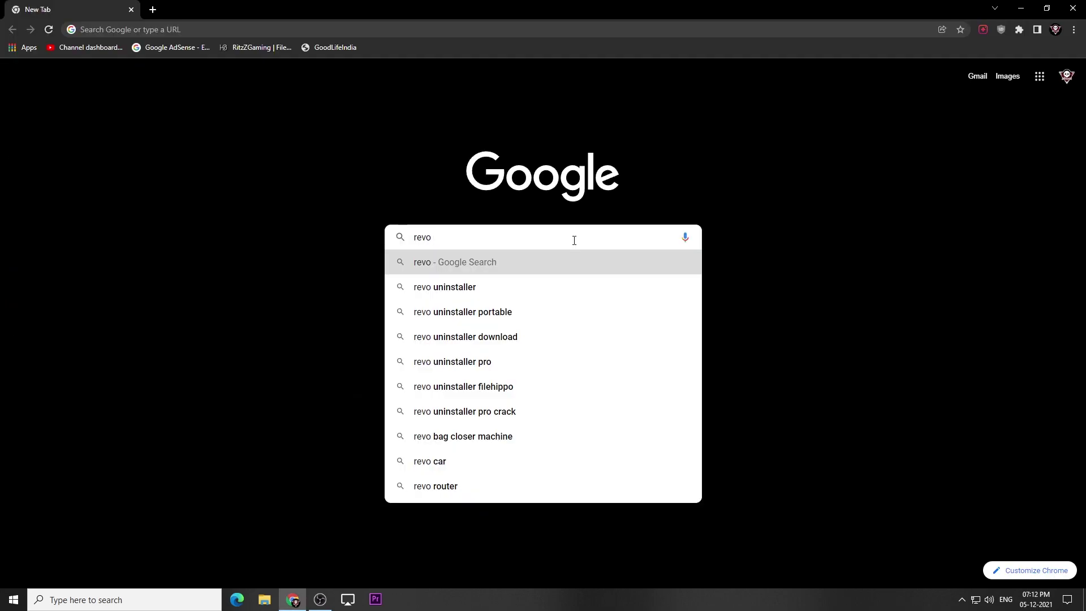
# Search Google for 'revo uninstaller' and open the official revouninstaller.com site, dismissing its discount popup.
pyautogui.press('Down')
pyautogui.press('Return')
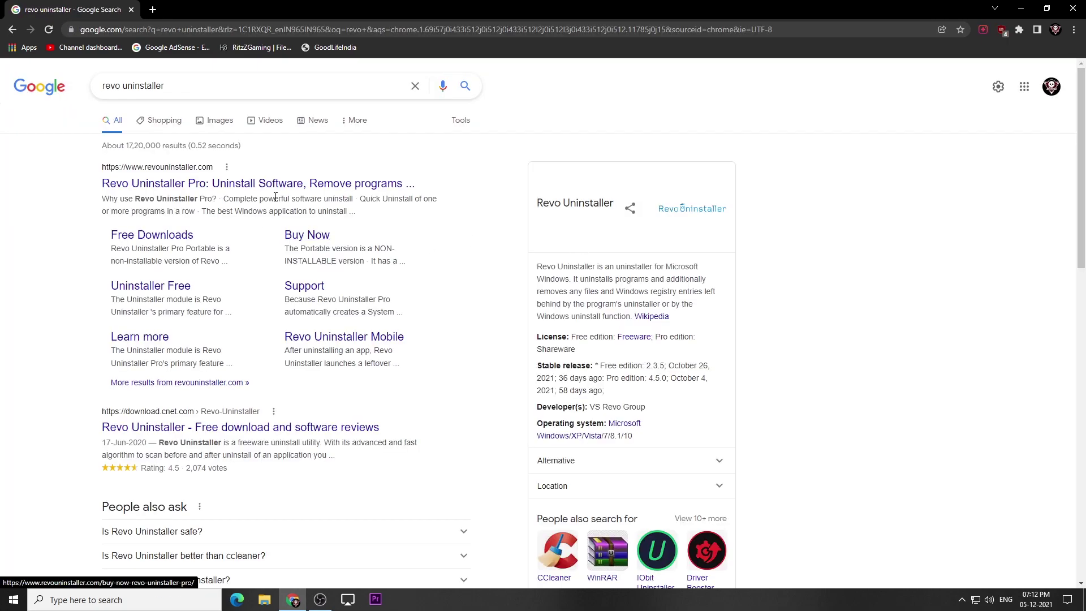
pyautogui.click(270, 190)
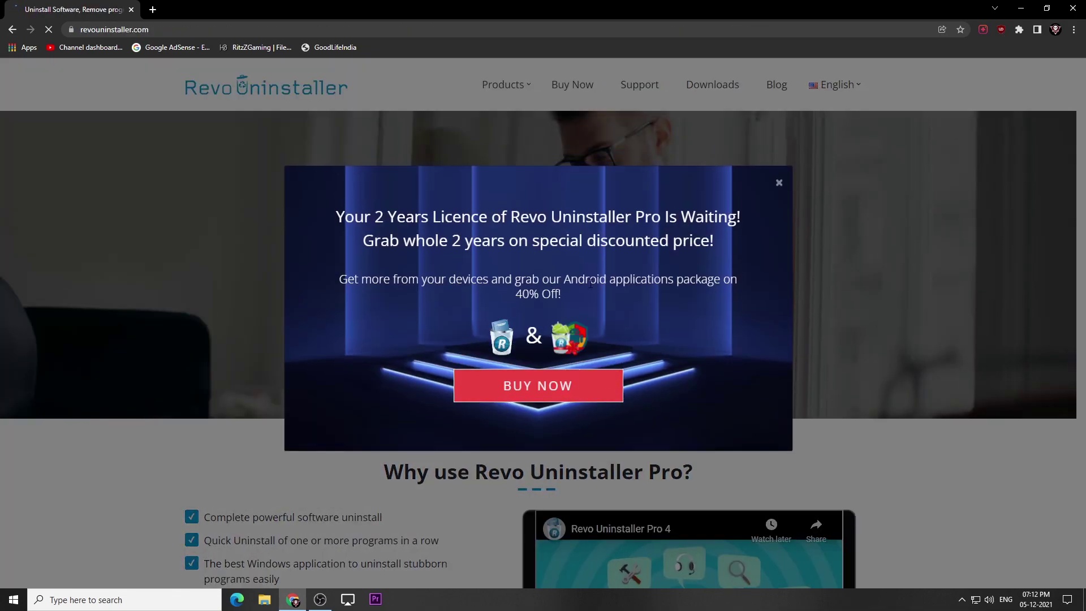
pyautogui.click(779, 183)
# From the downloads page, download the free revosetup.exe and the Pro trial RevoUninProSetup.exe.
pyautogui.click(537, 398)
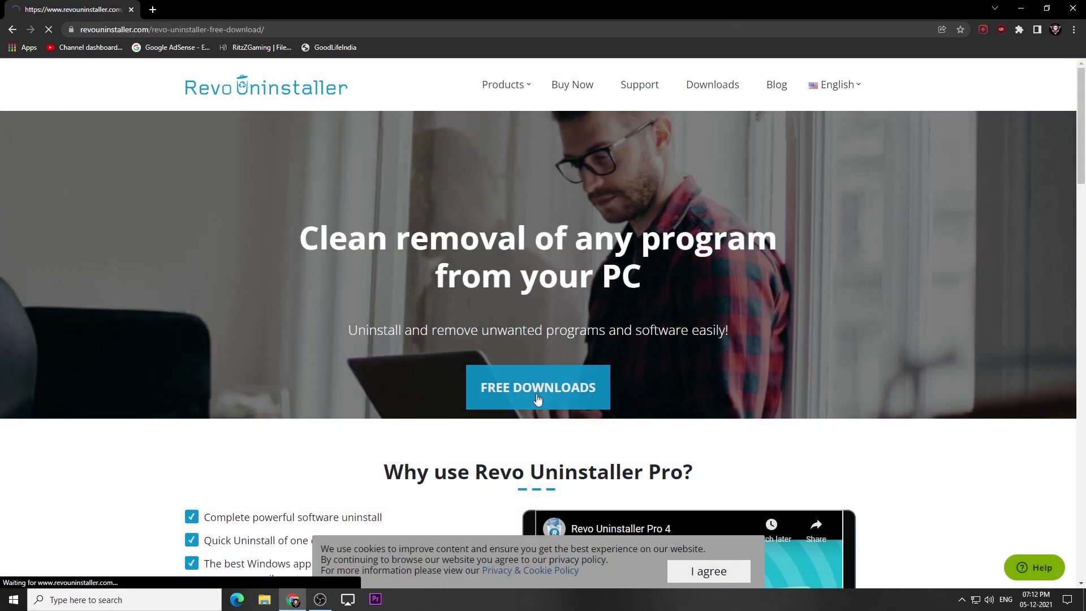
pyautogui.scroll(-3, 532, 364)
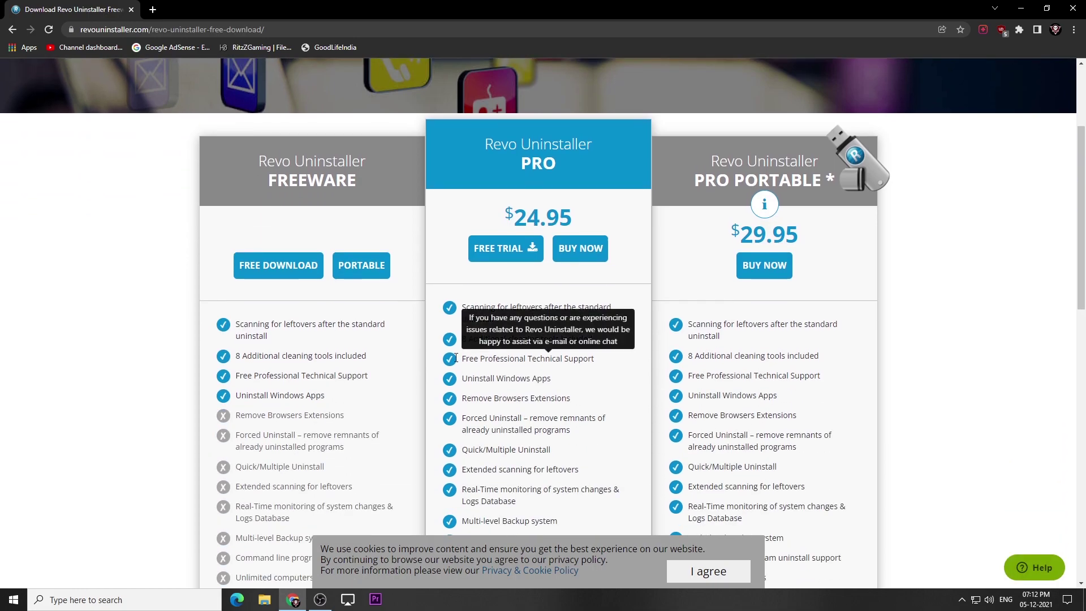
pyautogui.click(283, 271)
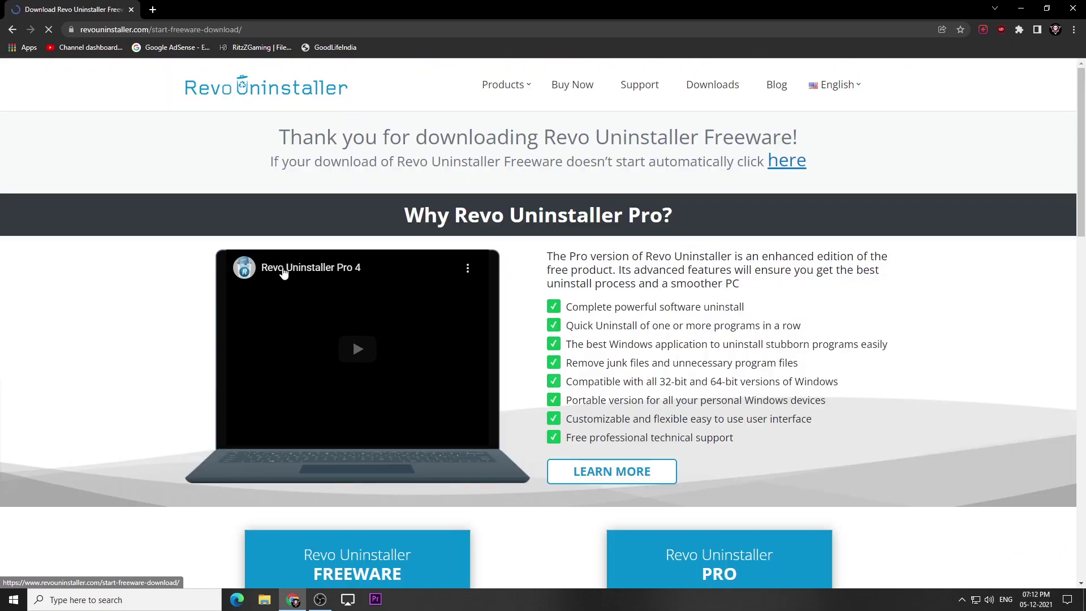
pyautogui.scroll(-7, 518, 314)
pyautogui.scroll(-1, 569, 333)
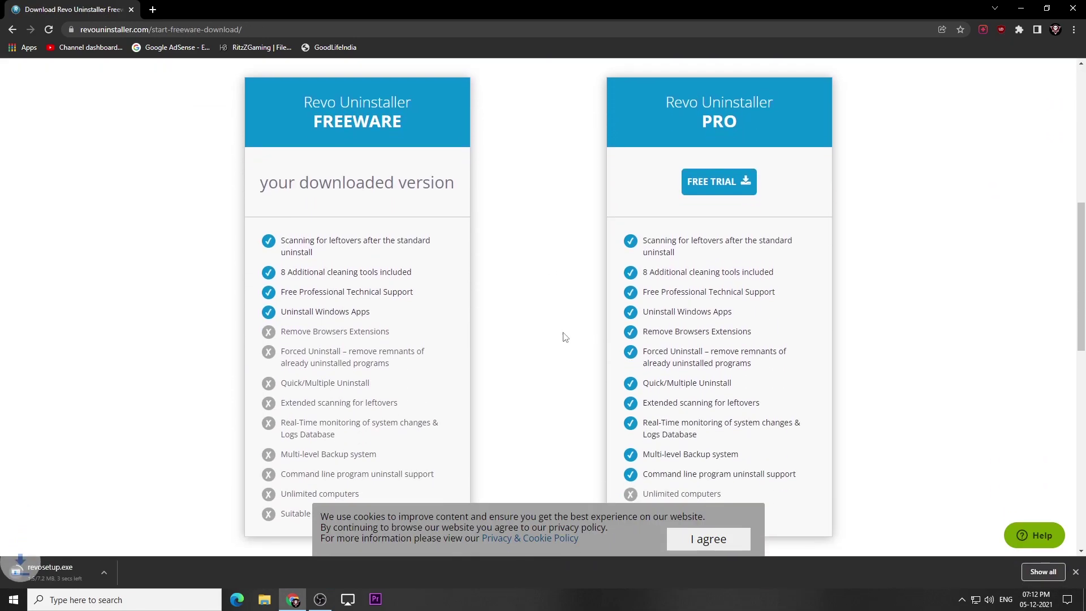
pyautogui.scroll(-2, 401, 245)
pyautogui.scroll(6, 566, 317)
pyautogui.click(729, 373)
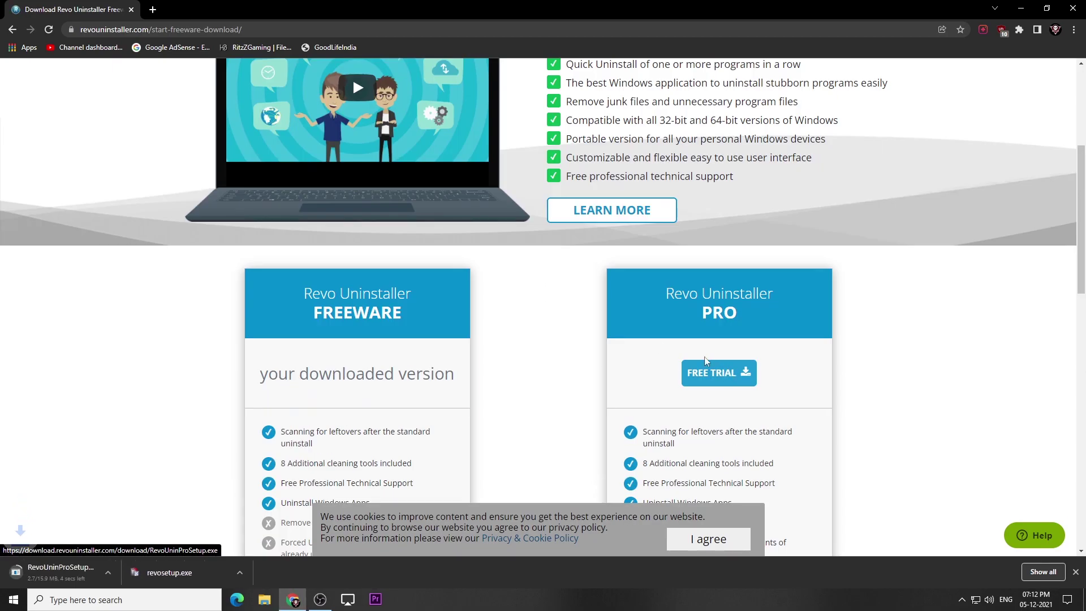
pyautogui.scroll(-3, 482, 323)
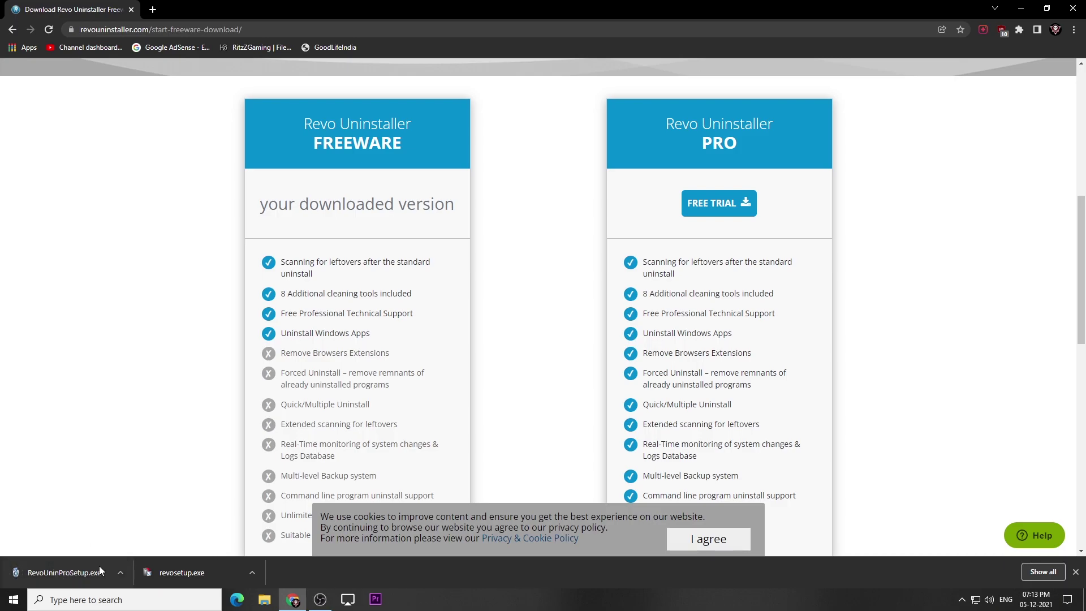
# Run revosetup.exe and install Revo Uninstaller 2.3.5 with default folder and desktop shortcut, then launch it.
pyautogui.click(193, 573)
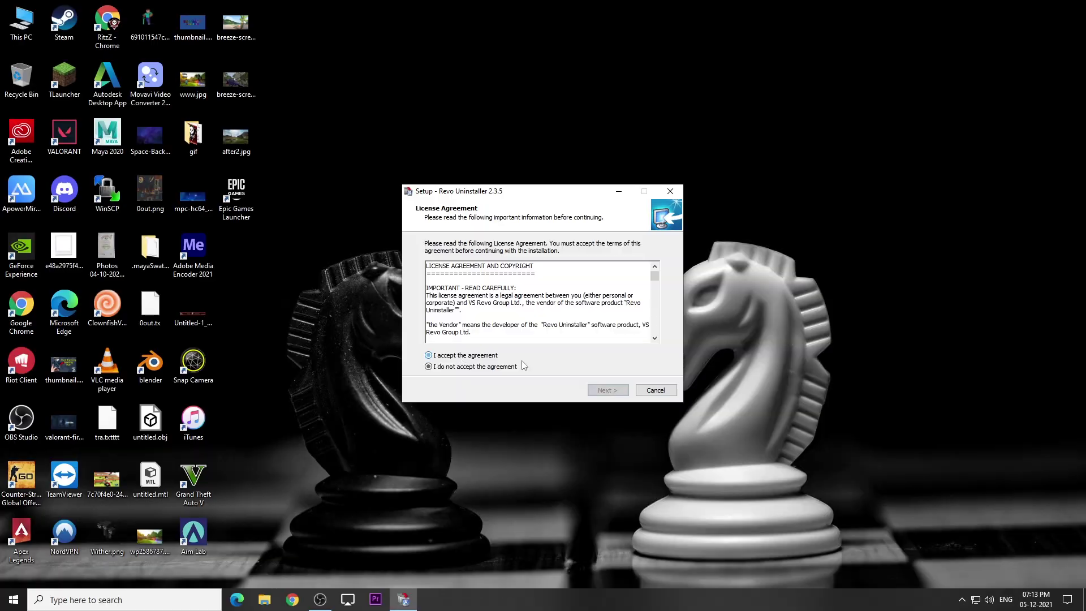
pyautogui.click(602, 390)
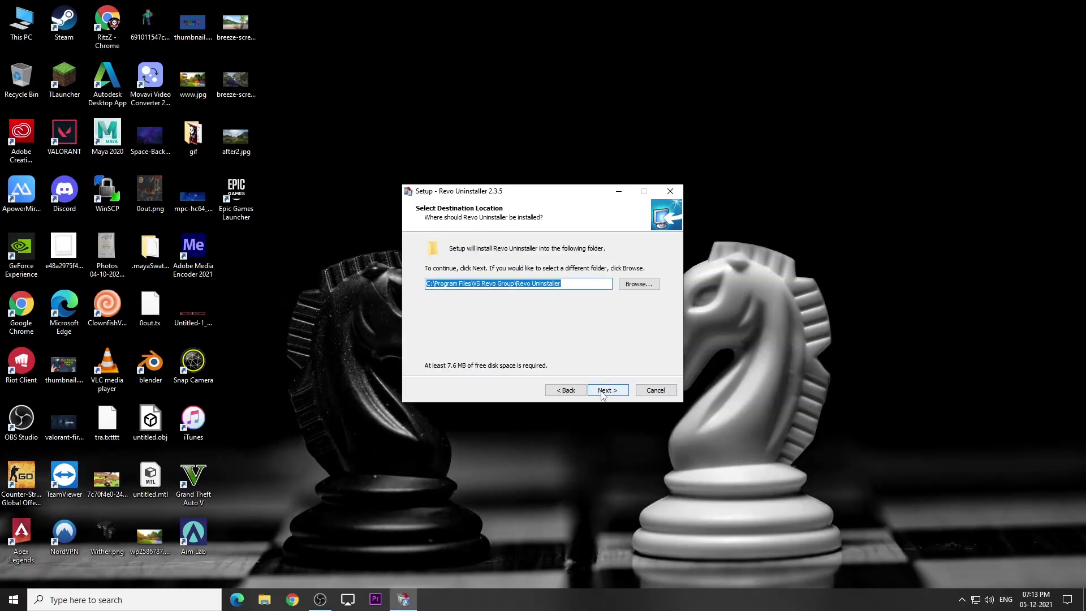
pyautogui.click(601, 391)
pyautogui.click(602, 391)
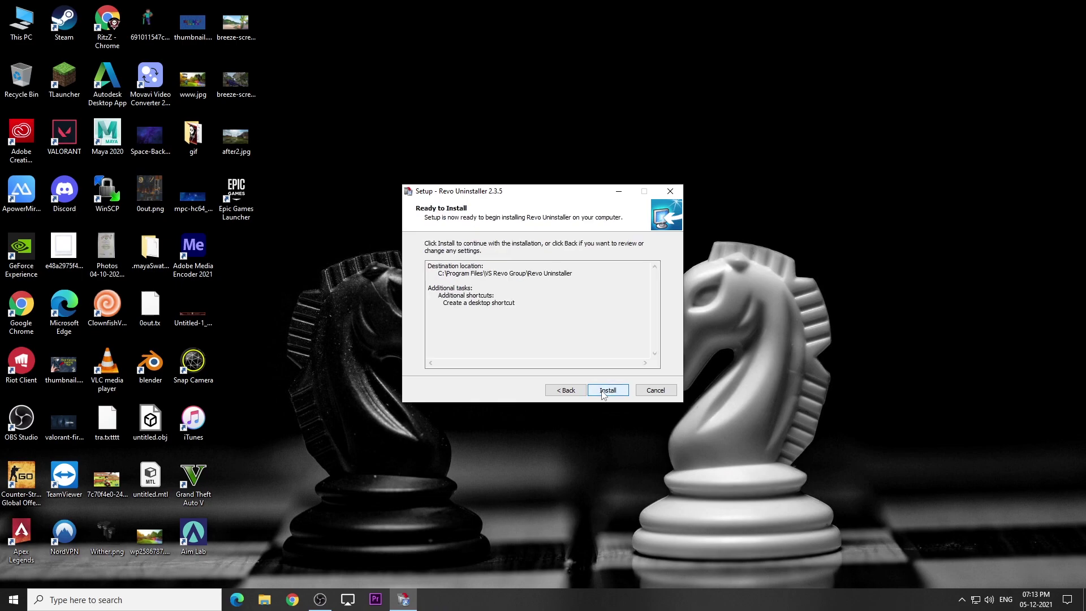
pyautogui.click(602, 392)
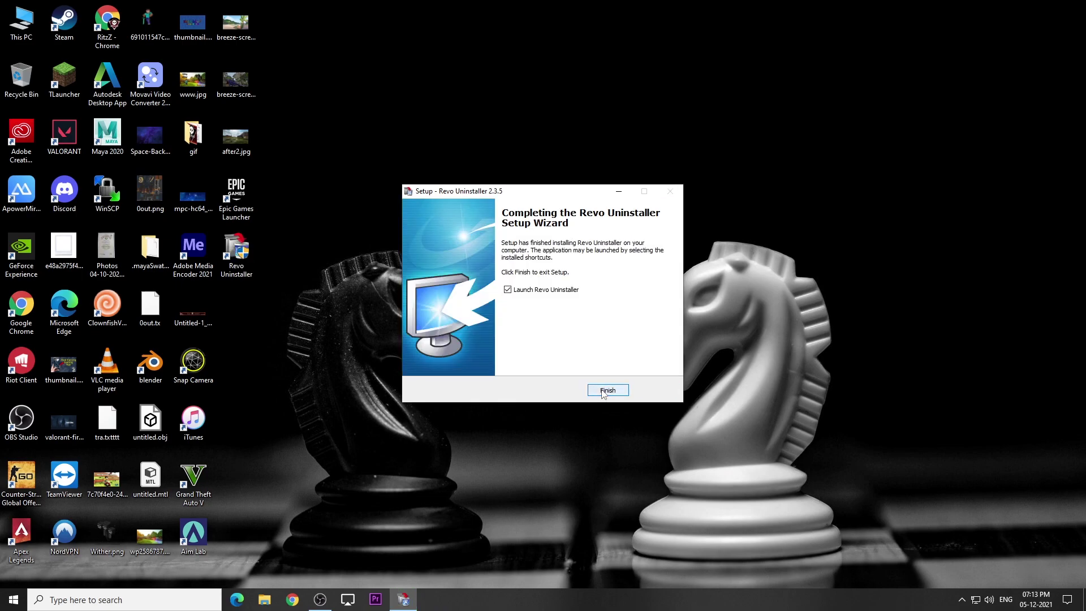
pyautogui.click(601, 389)
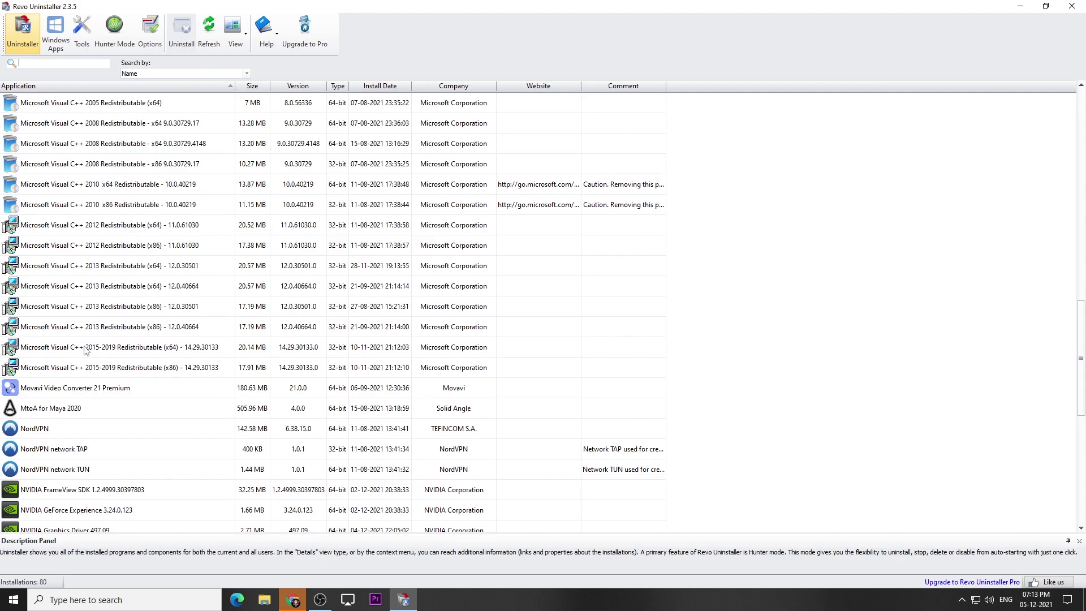
# Uninstall Riot Vanguard through Revo, confirming removal and cancelling the Advanced leftover scan.
pyautogui.scroll(-2, 79, 368)
pyautogui.scroll(-3, 79, 371)
pyautogui.rightClick(49, 389)
pyautogui.click(68, 397)
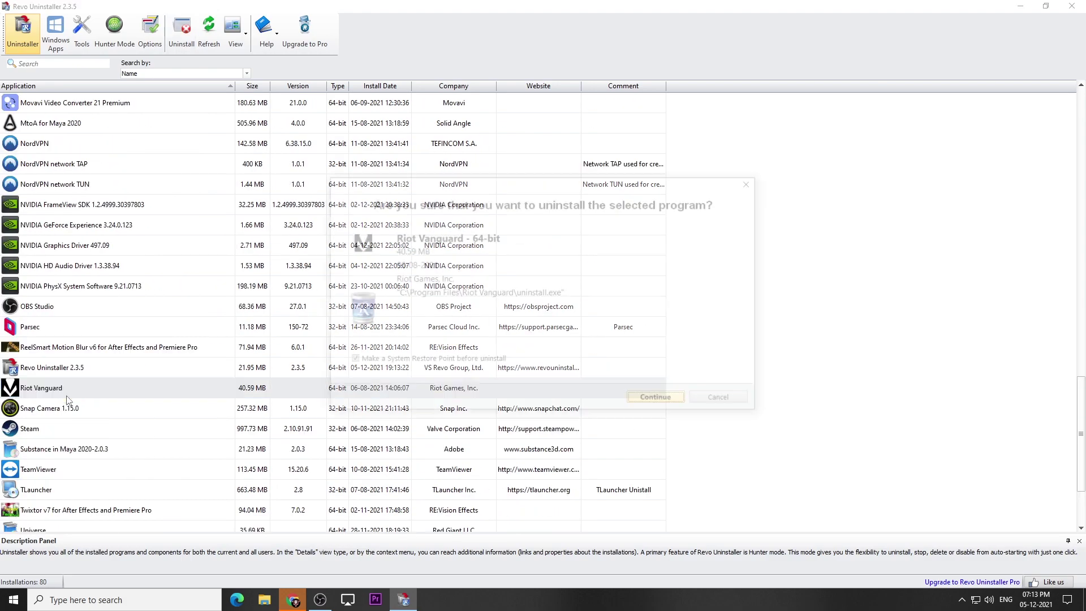
pyautogui.click(659, 401)
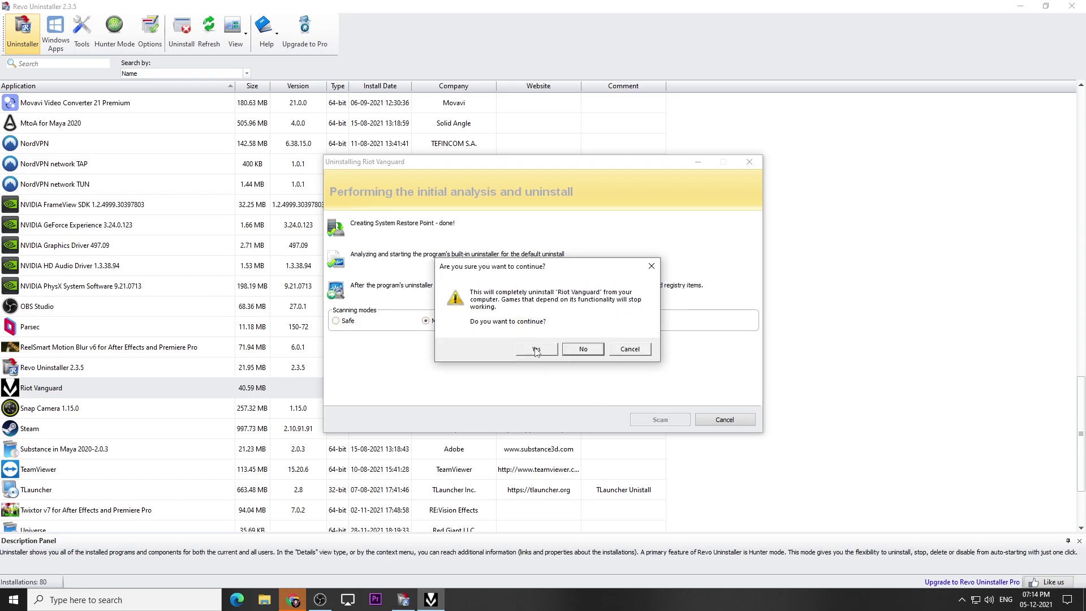
pyautogui.click(536, 349)
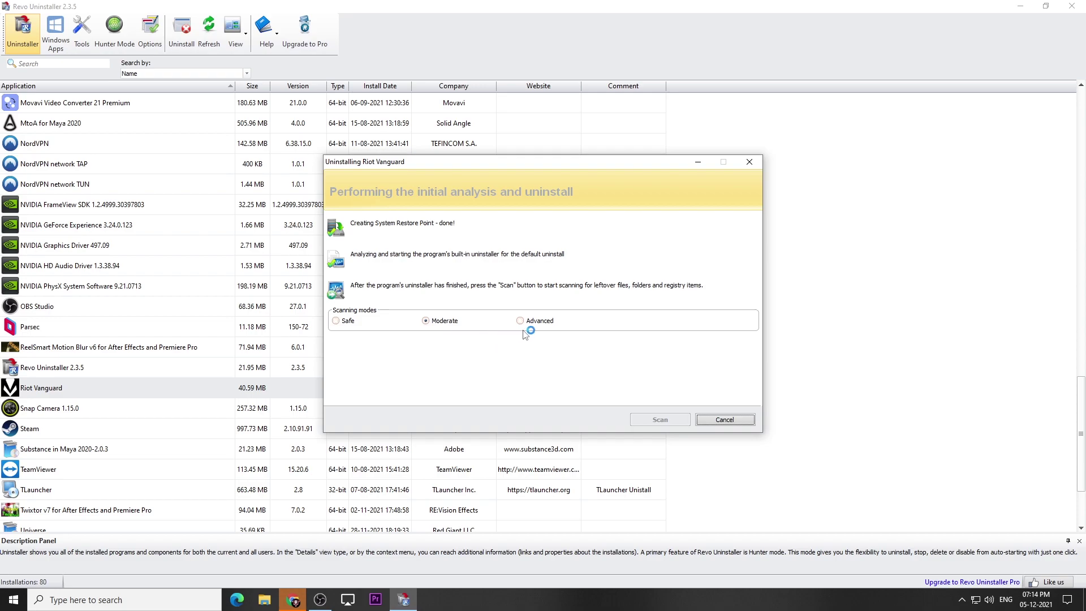
pyautogui.click(534, 322)
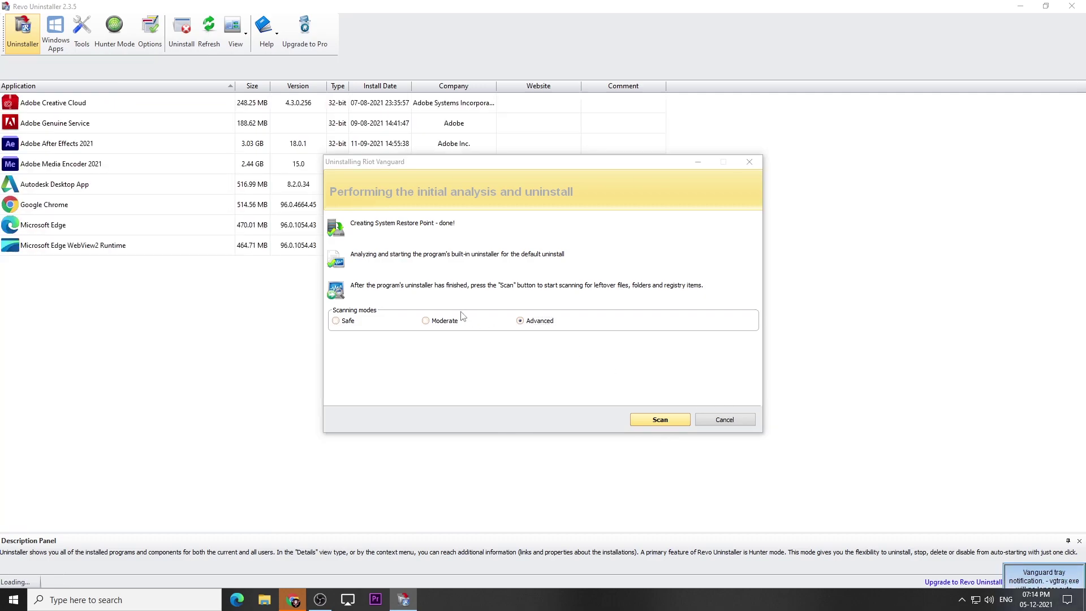
pyautogui.click(726, 419)
# Uninstall VALORANT through Revo, acknowledge Riot's success message, and skip the leftover scan.
pyautogui.scroll(-4, 39, 391)
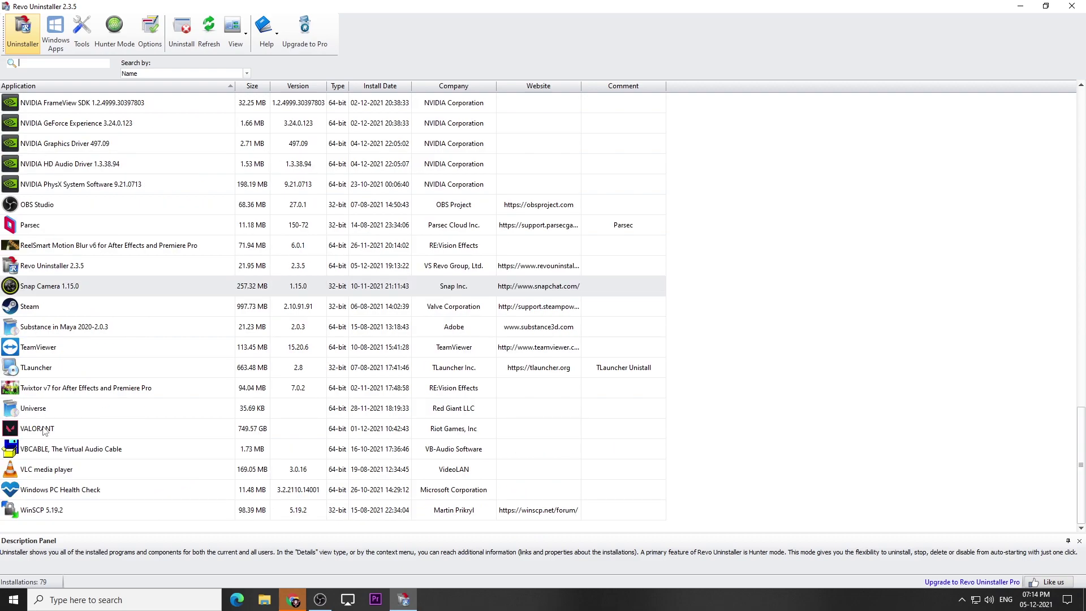
pyautogui.rightClick(46, 431)
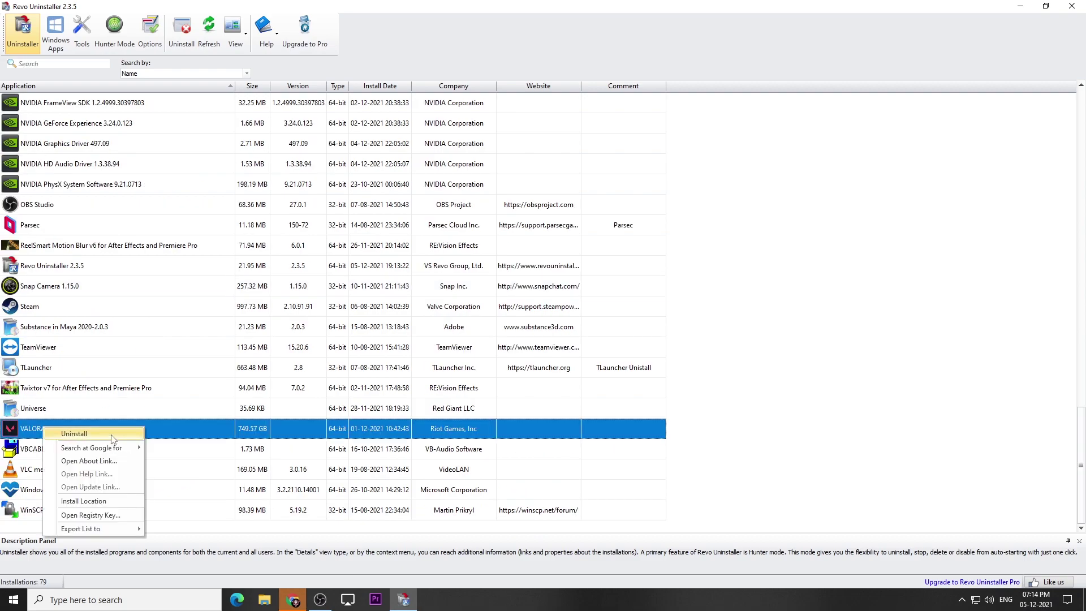
pyautogui.click(62, 435)
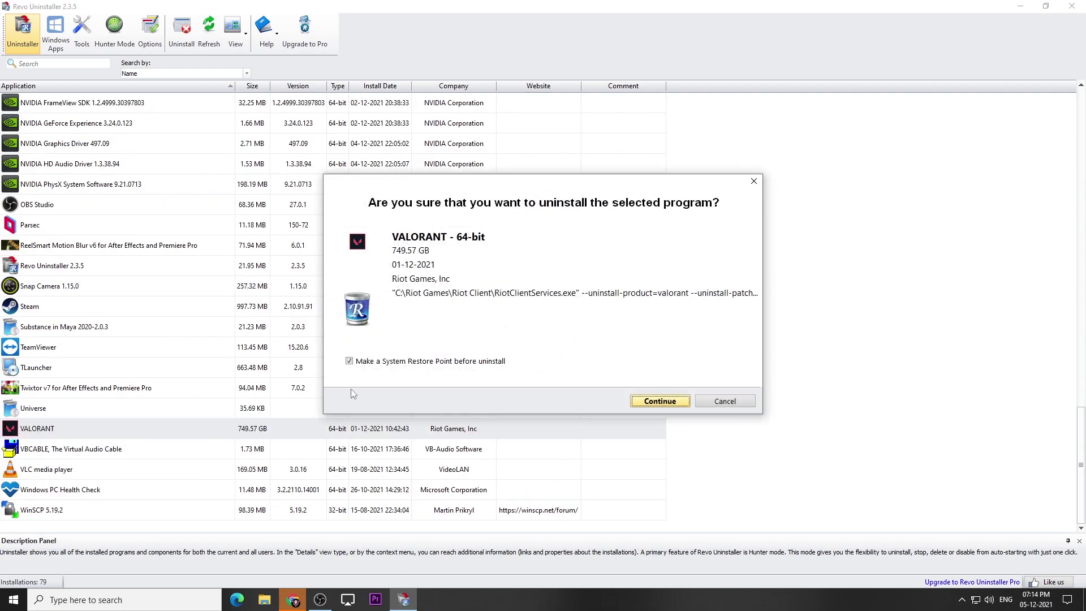
pyautogui.click(641, 403)
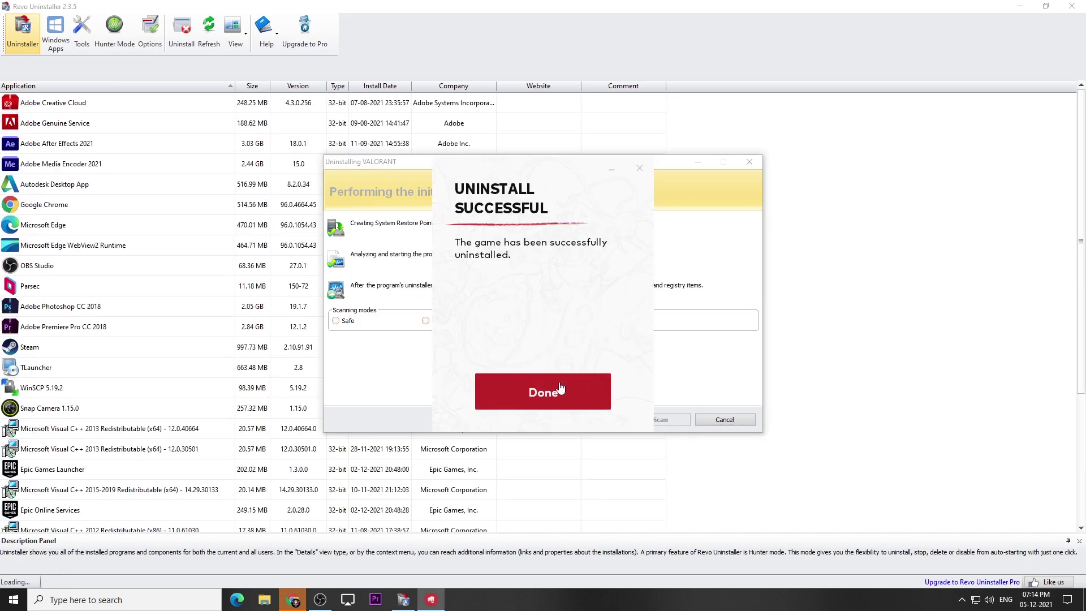
pyautogui.click(559, 392)
pyautogui.click(725, 421)
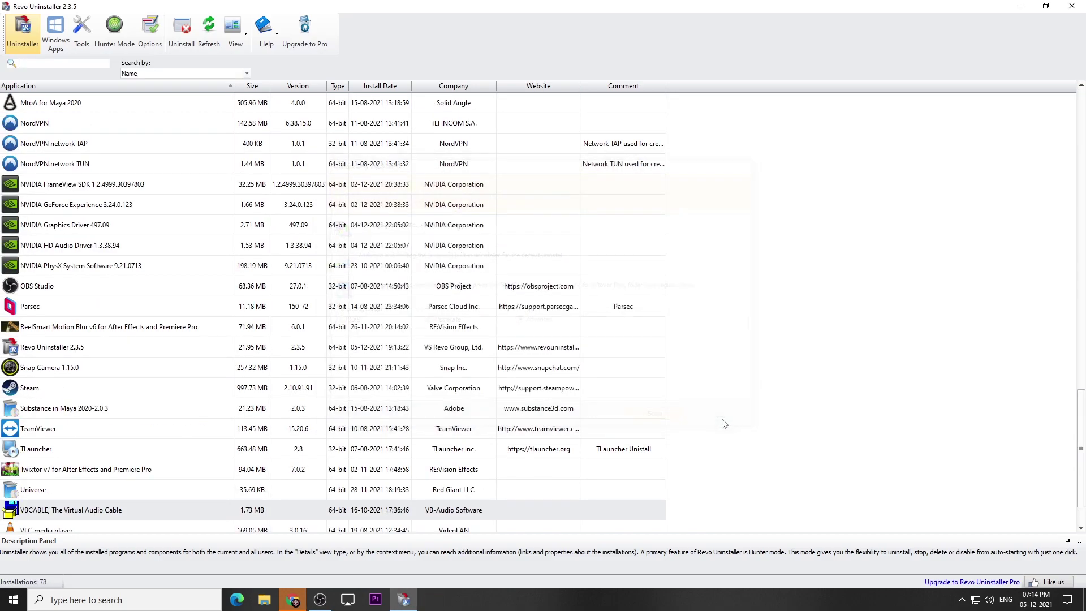
# Close Revo Uninstaller and delete the leftover Riot Games folder from Local Disk (C:).
pyautogui.click(1072, 6)
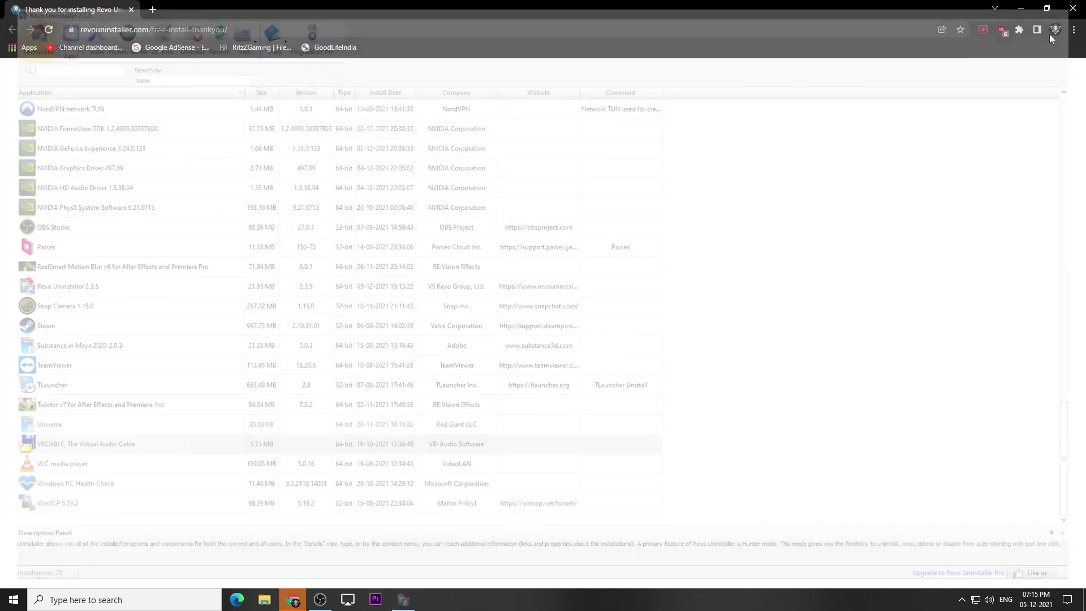
pyautogui.click(1073, 9)
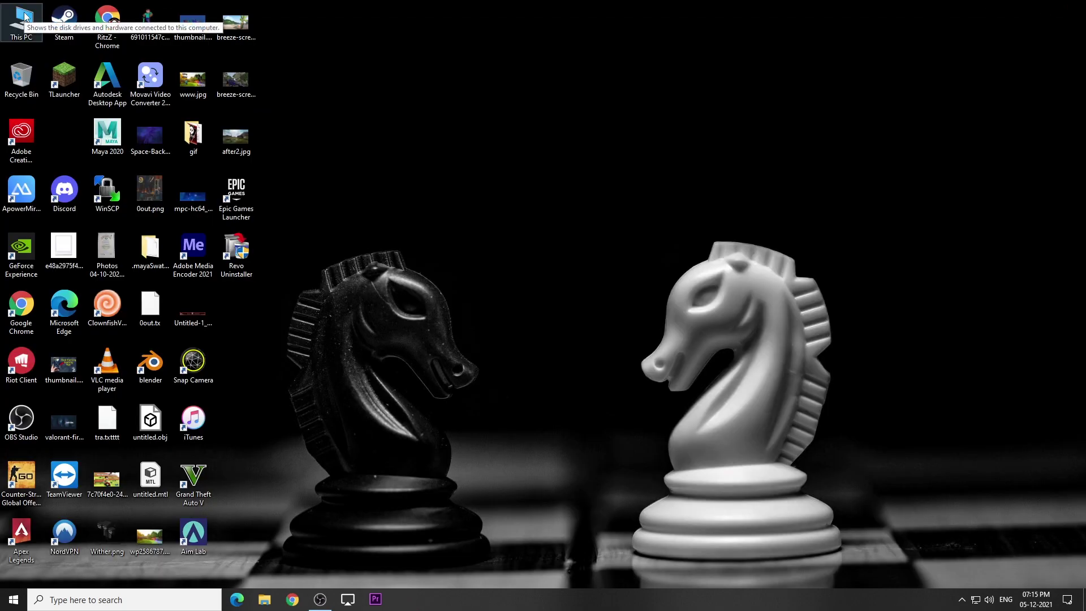
pyautogui.doubleClick(25, 16)
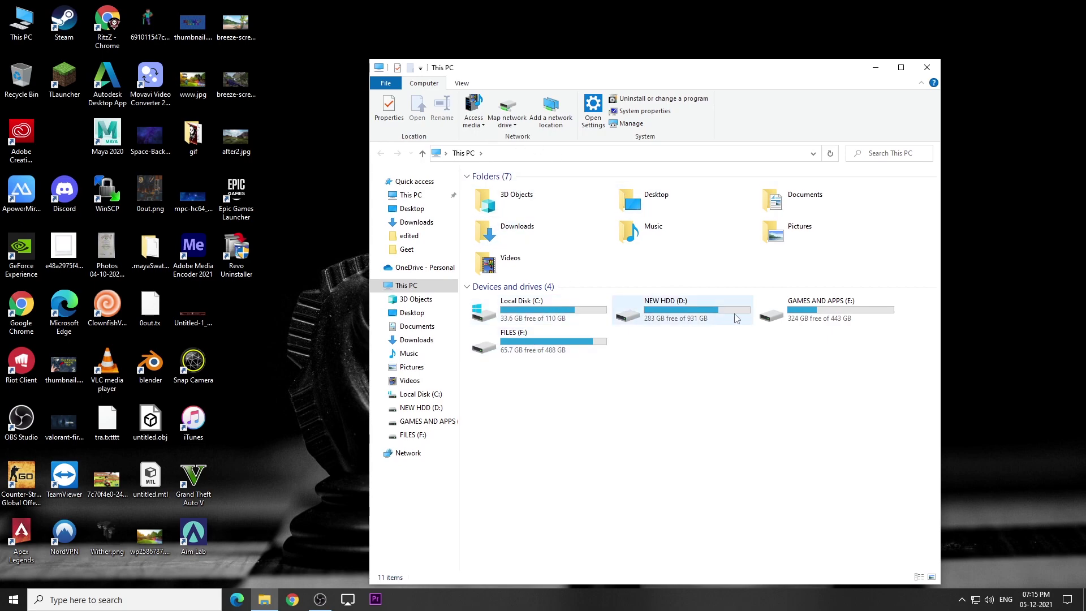
pyautogui.doubleClick(548, 305)
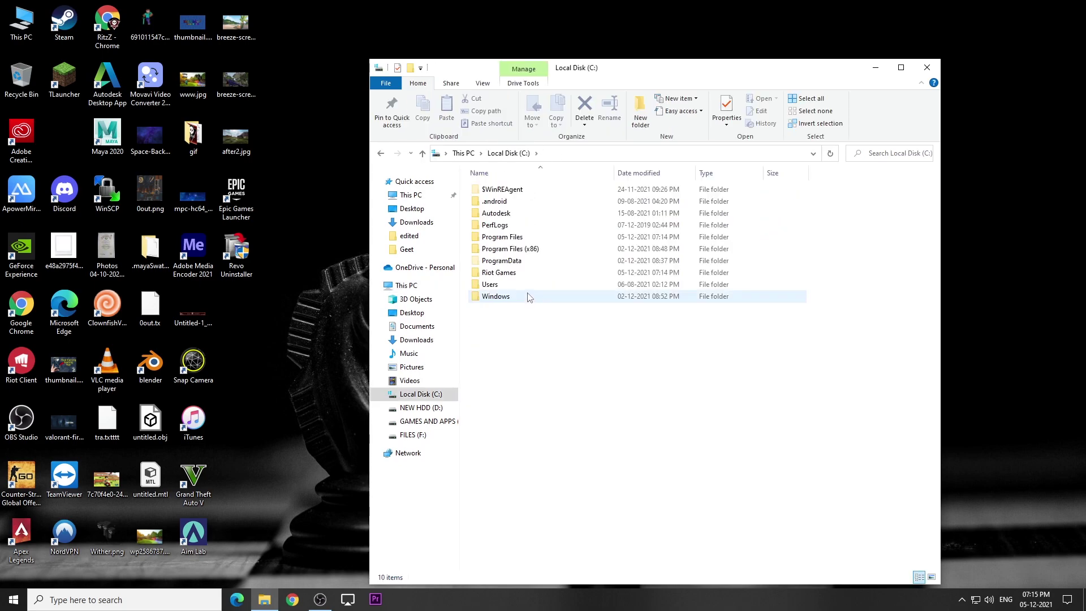
pyautogui.rightClick(502, 273)
pyautogui.click(542, 495)
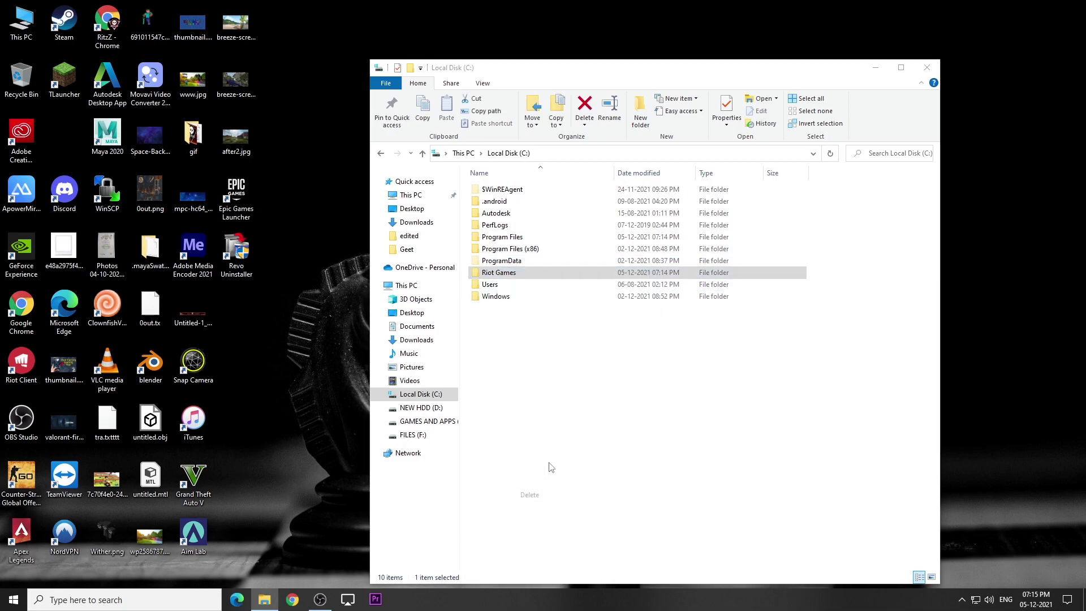
# Check Program Files and Program Files (x86) on C: for leftover folders.
pyautogui.doubleClick(502, 238)
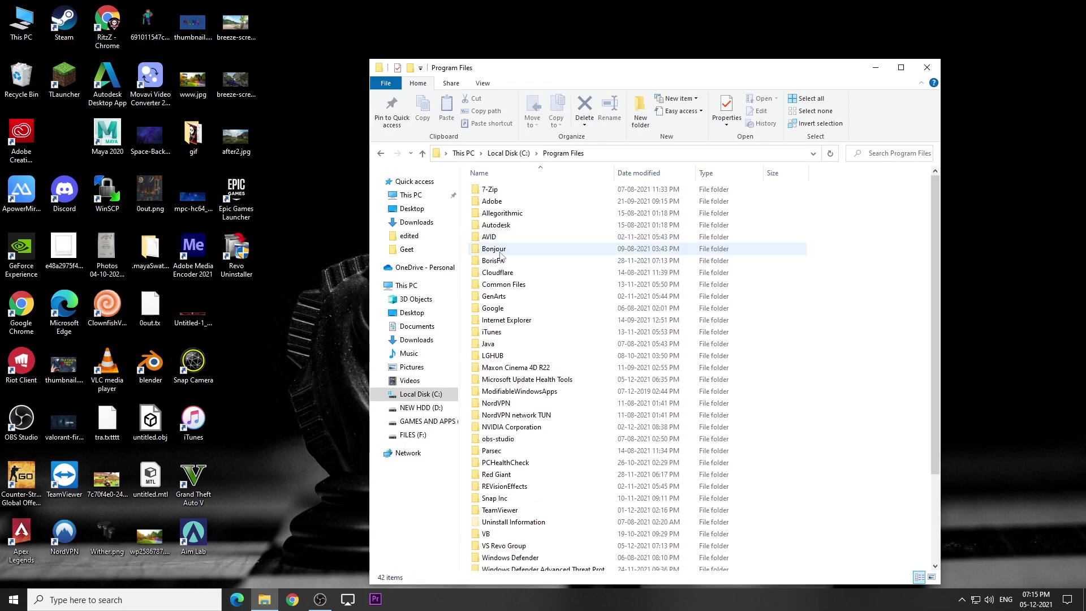
pyautogui.scroll(-3, 525, 328)
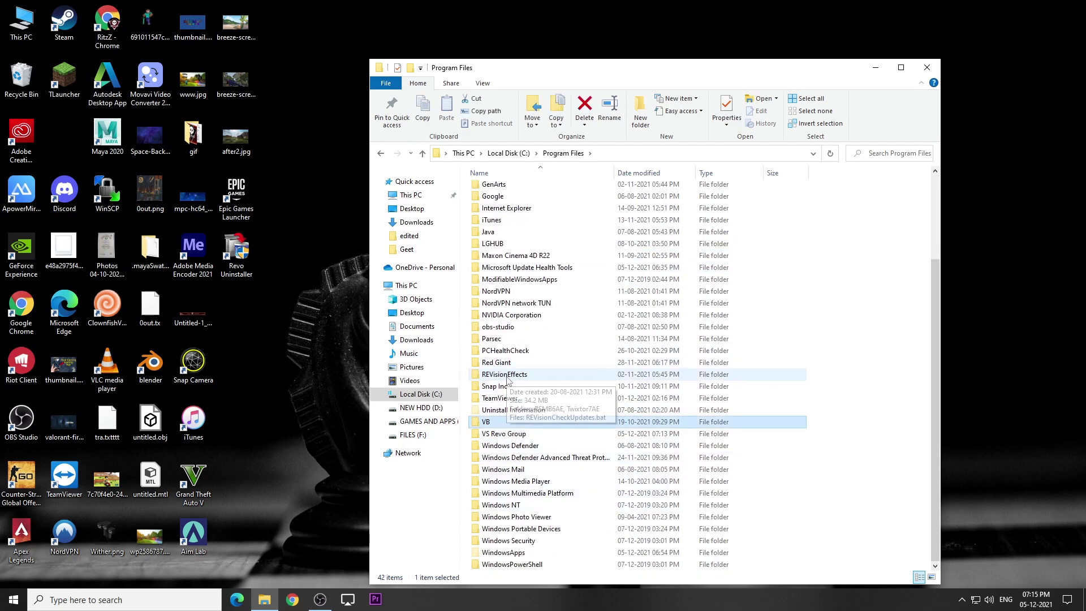
pyautogui.write('vs')
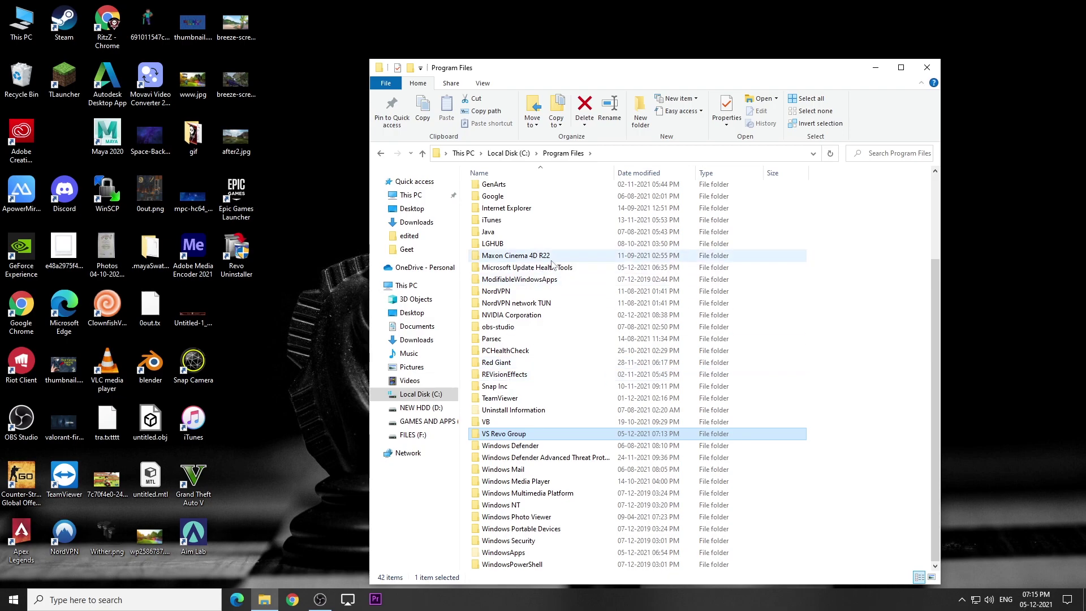
pyautogui.click(508, 153)
pyautogui.press('Down')
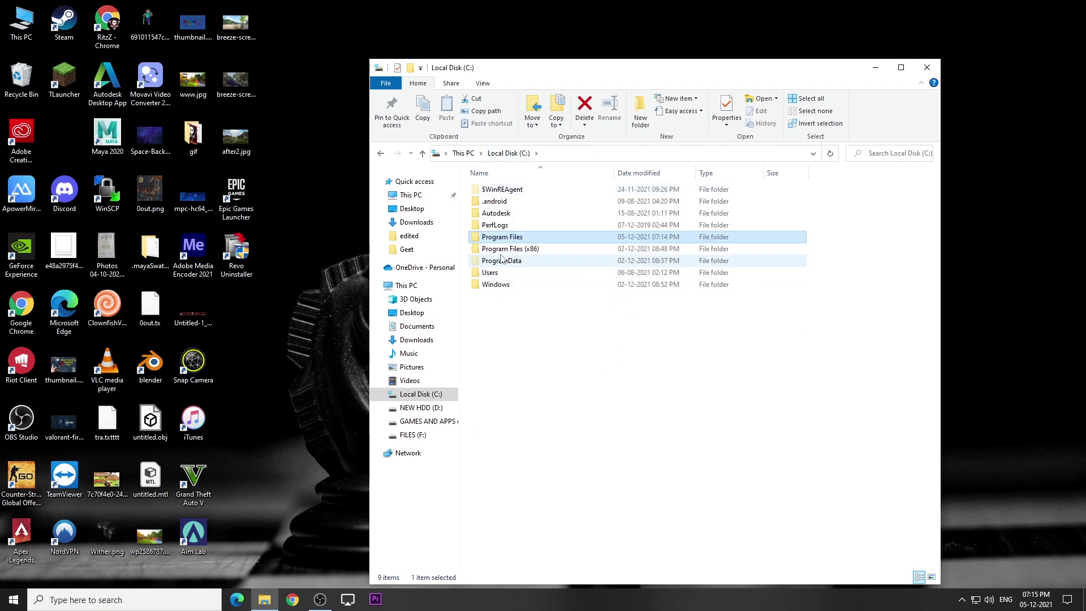
pyautogui.press('Return')
pyautogui.write('vb')
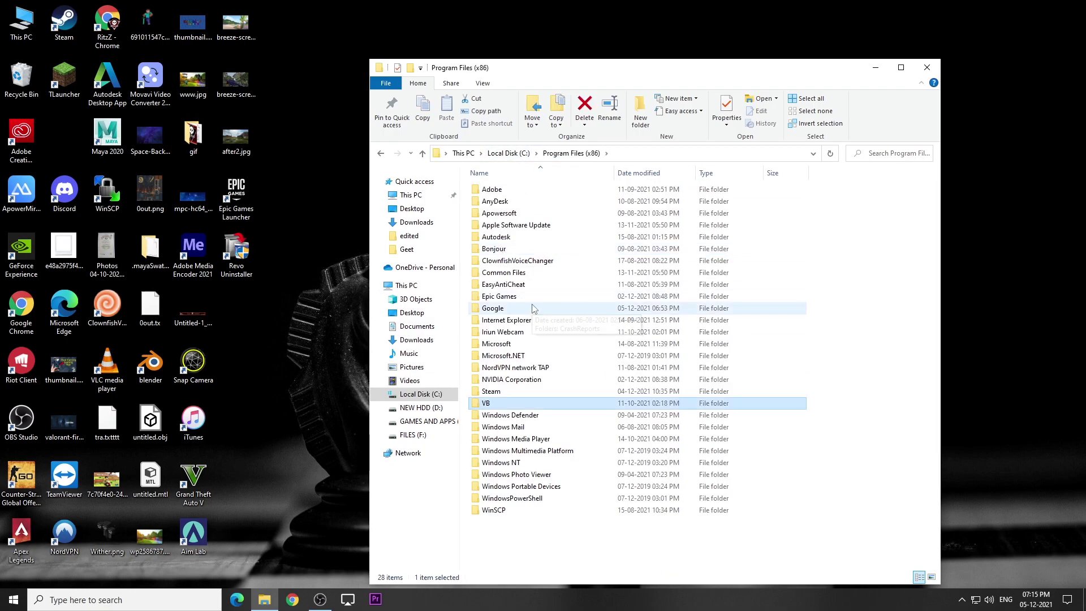
pyautogui.click(509, 153)
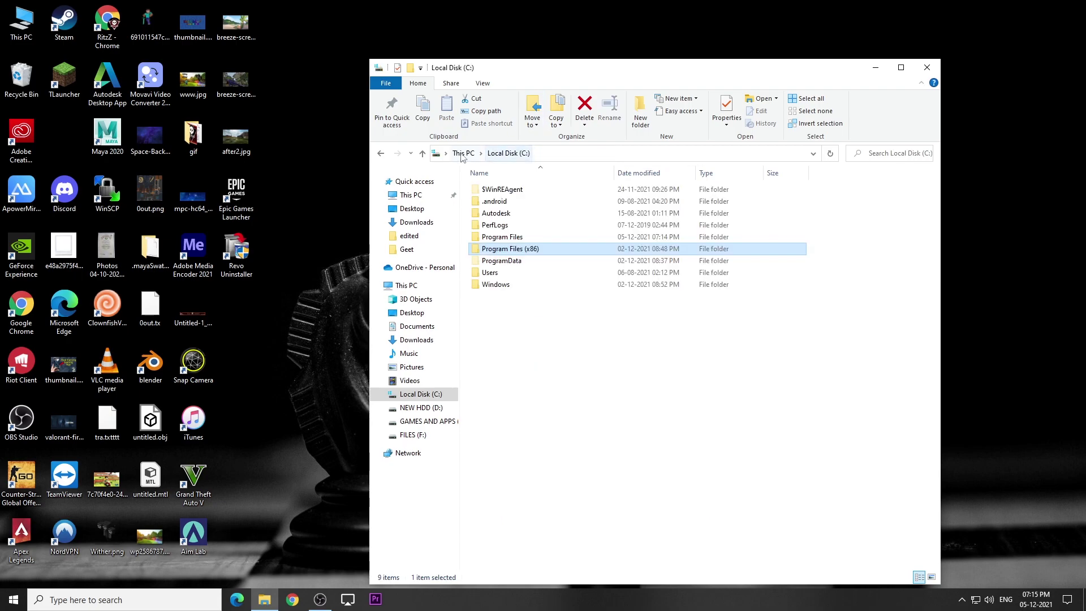
# Delete the VALORANT folder from NEW HDD (D:), then look over the D: and E: drives.
pyautogui.click(463, 154)
pyautogui.doubleClick(687, 314)
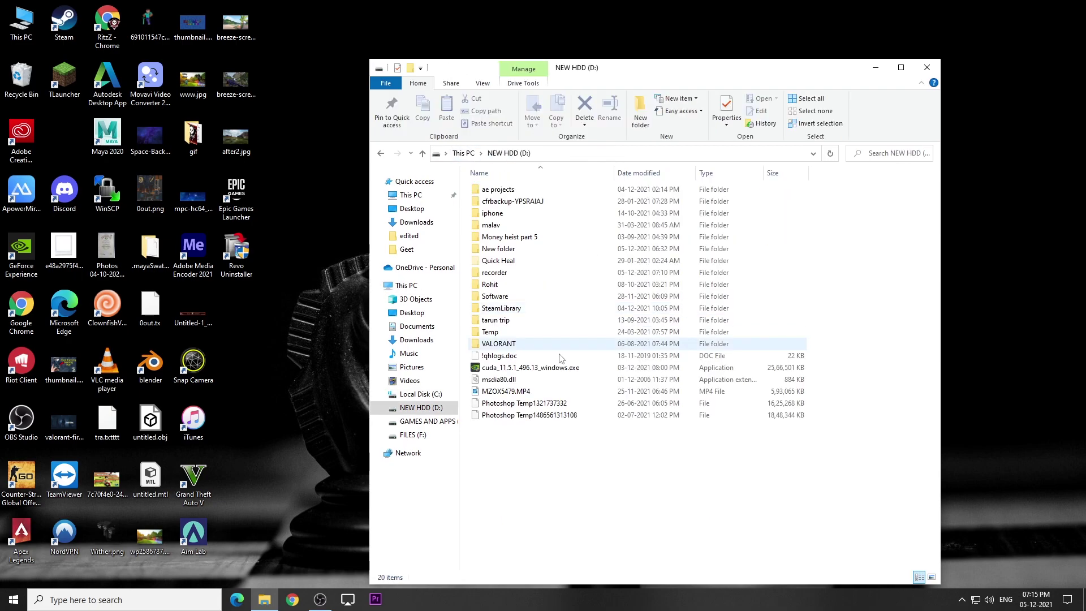
pyautogui.rightClick(501, 344)
pyautogui.click(544, 305)
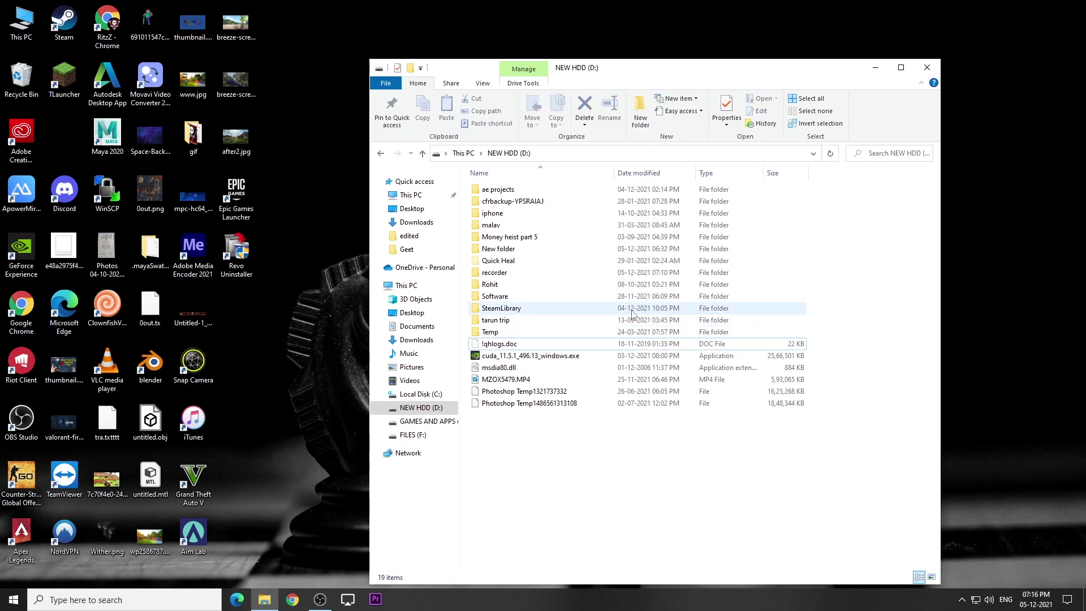
pyautogui.click(429, 423)
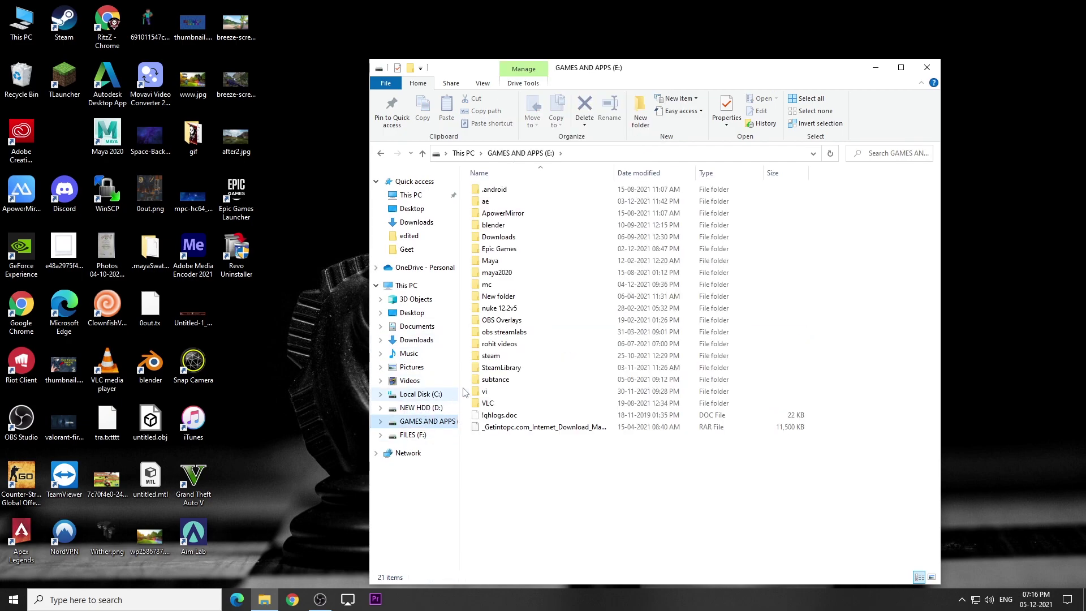
pyautogui.click(421, 408)
pyautogui.click(430, 422)
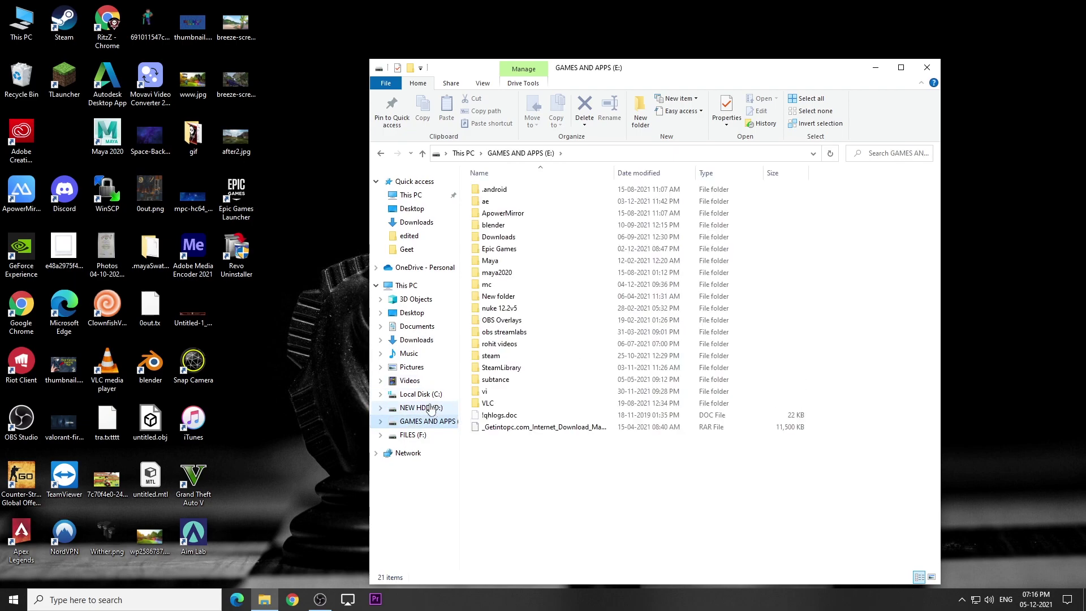
pyautogui.click(424, 409)
# Show the desktop and open the Windows Temp folder by running 'temp'.
pyautogui.press('super+d')
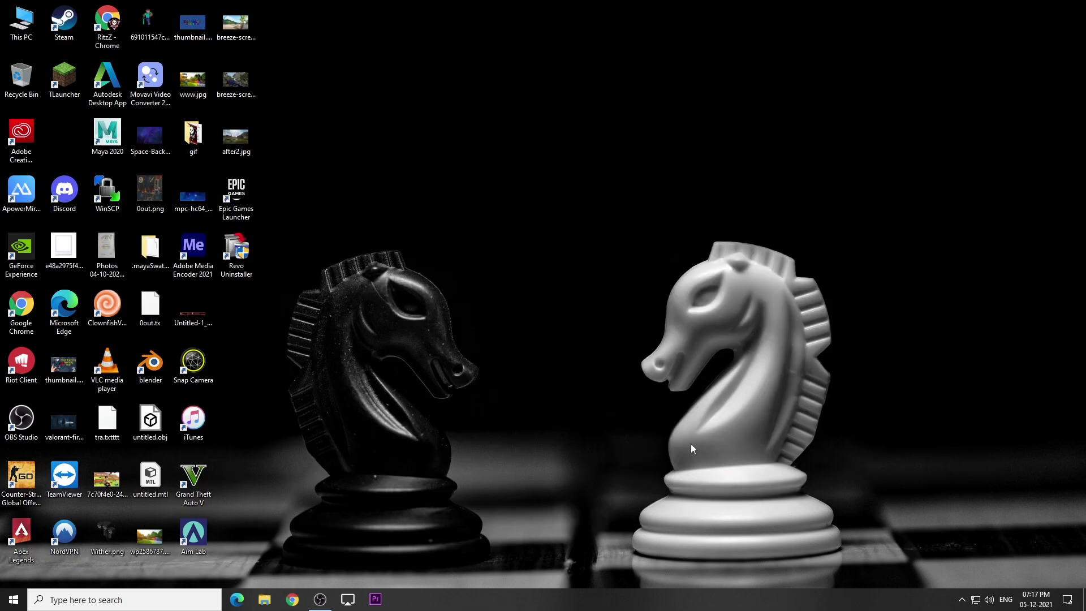
pyautogui.press('super+r')
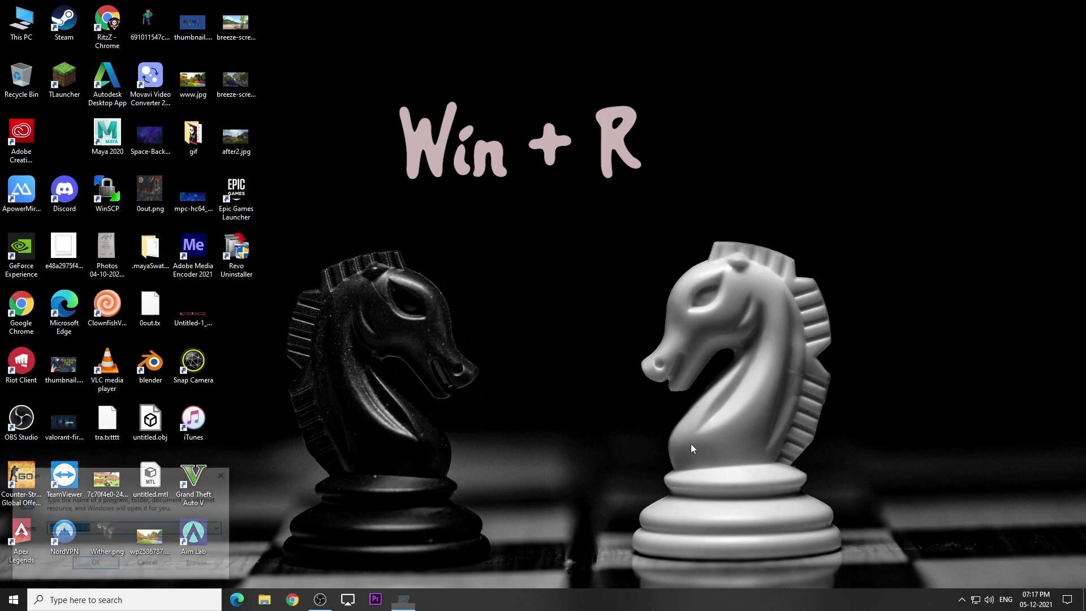
pyautogui.write('te')
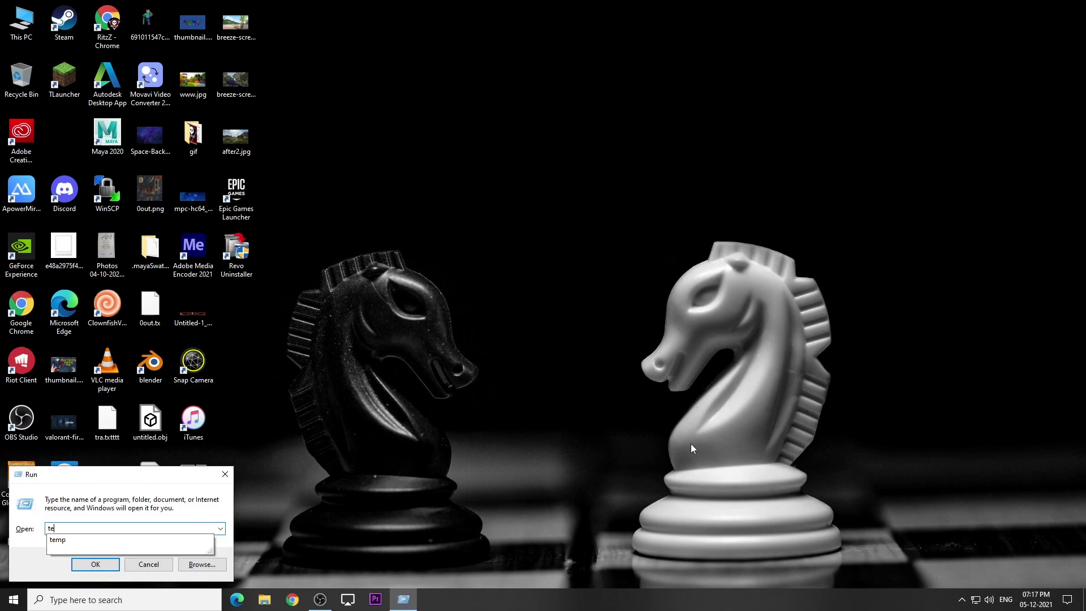
pyautogui.write('mp')
pyautogui.press('Return')
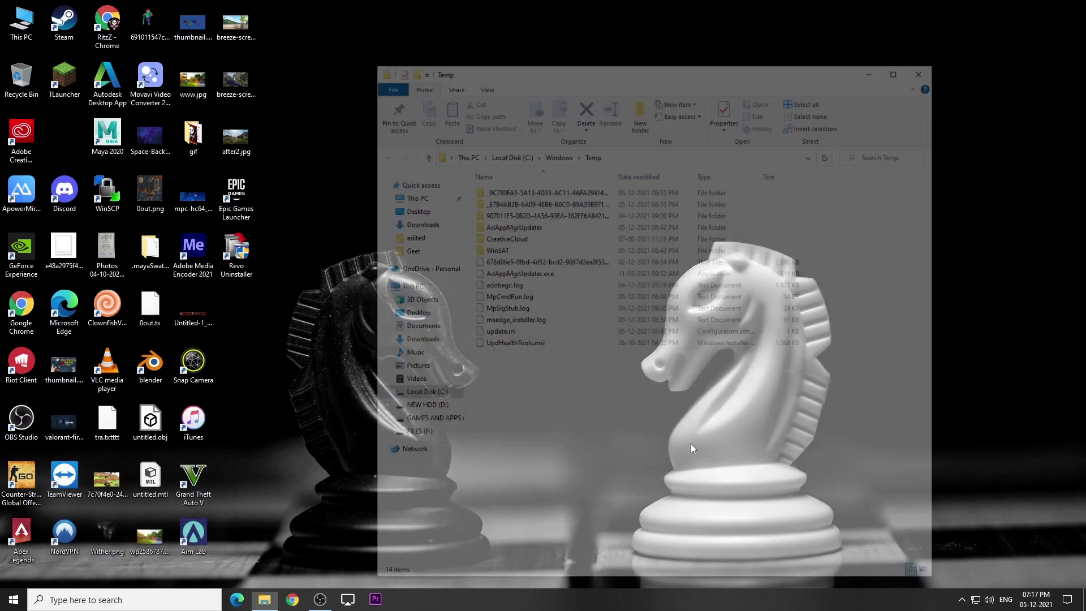
# Delete all Temp contents with admin approval, skipping in-use items, and close the folder.
pyautogui.hotkey('ctrl', 'a')
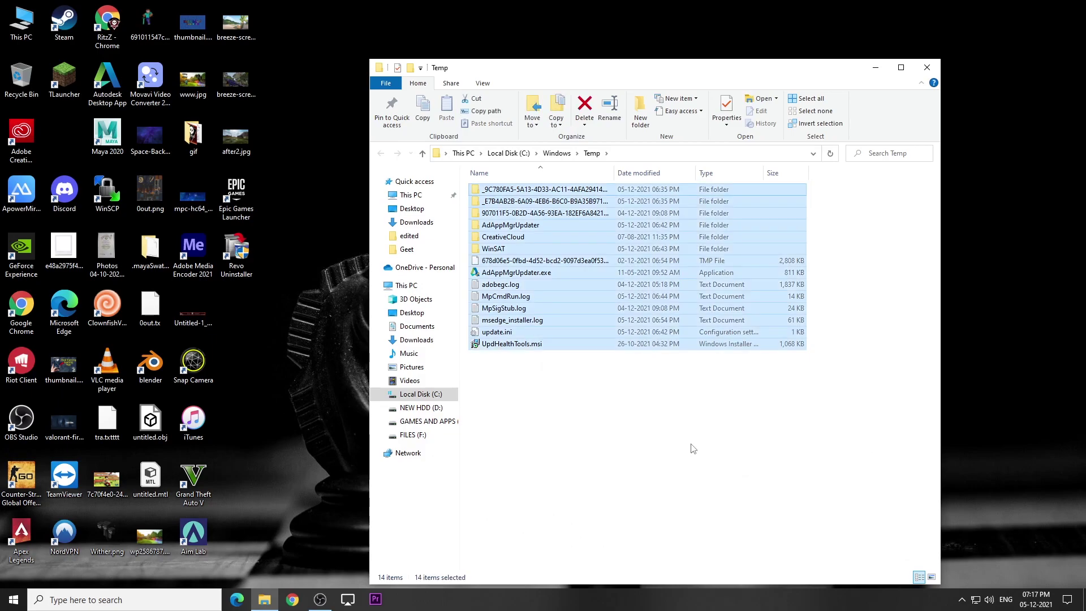
pyautogui.press('Delete')
pyautogui.press('Return')
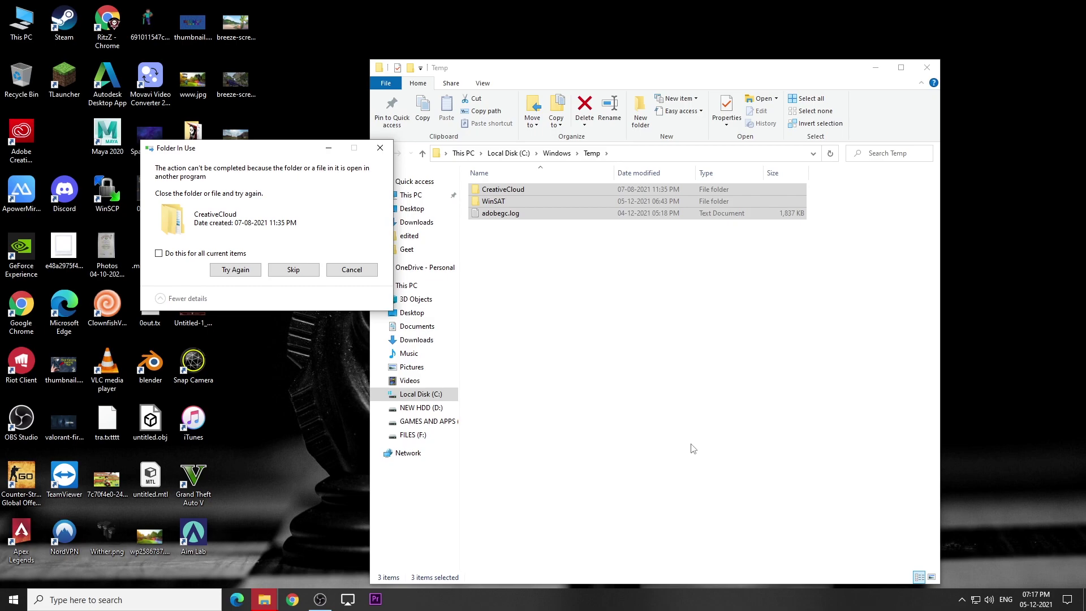
pyautogui.click(352, 269)
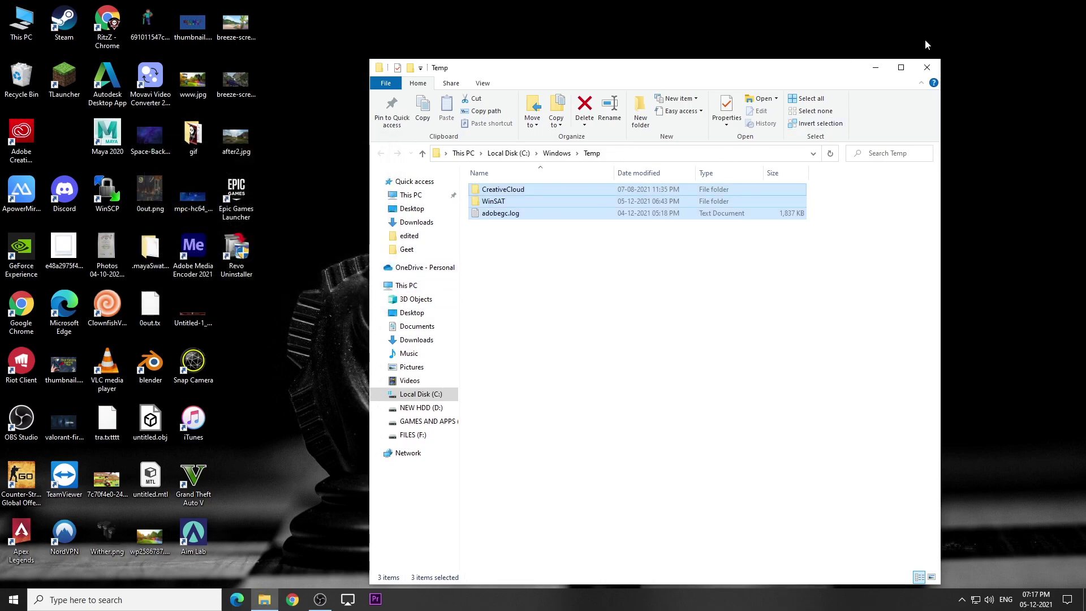
pyautogui.click(924, 66)
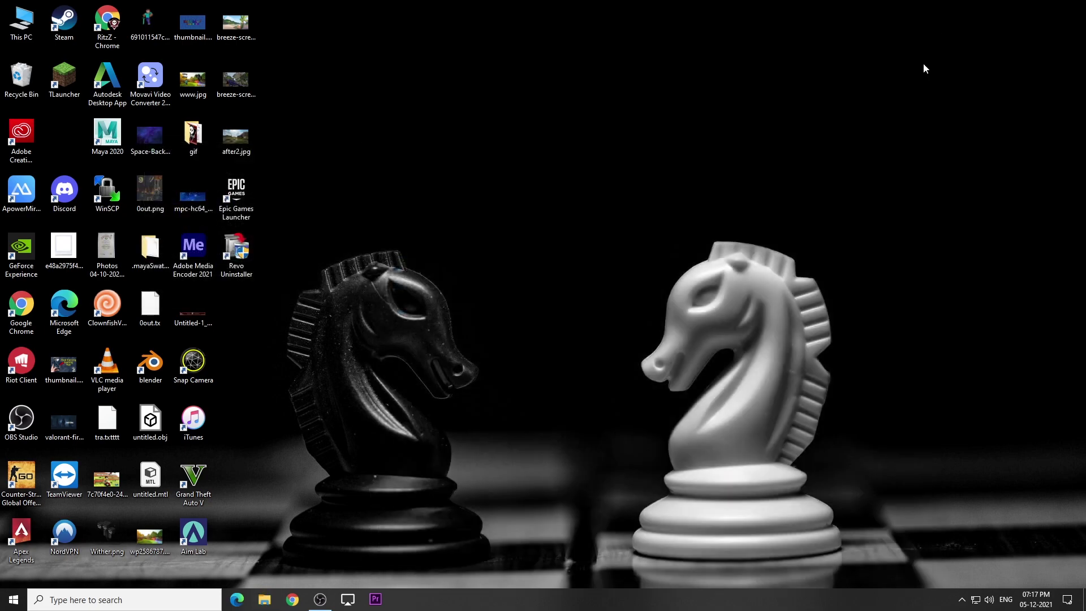
# Open the user's %temp% folder from the Run box.
pyautogui.press('super+r')
pyautogui.write('temp')
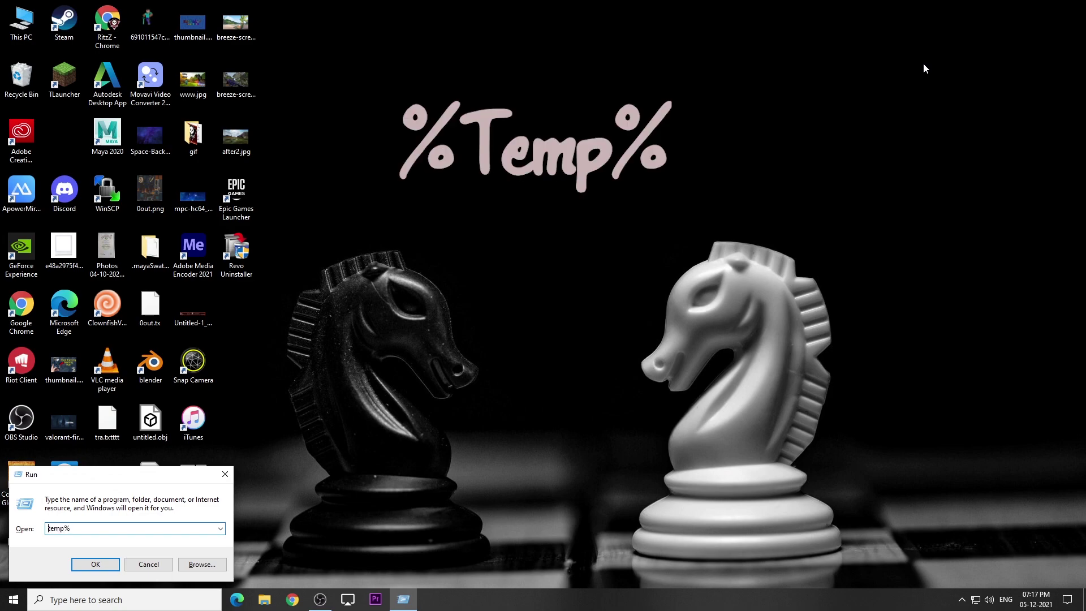
pyautogui.write('%')
pyautogui.press('Home')
pyautogui.write('%')
pyautogui.press('Return')
# Delete all %temp% contents, skipping files still in use, and close the window.
pyautogui.hotkey('ctrl', 'a')
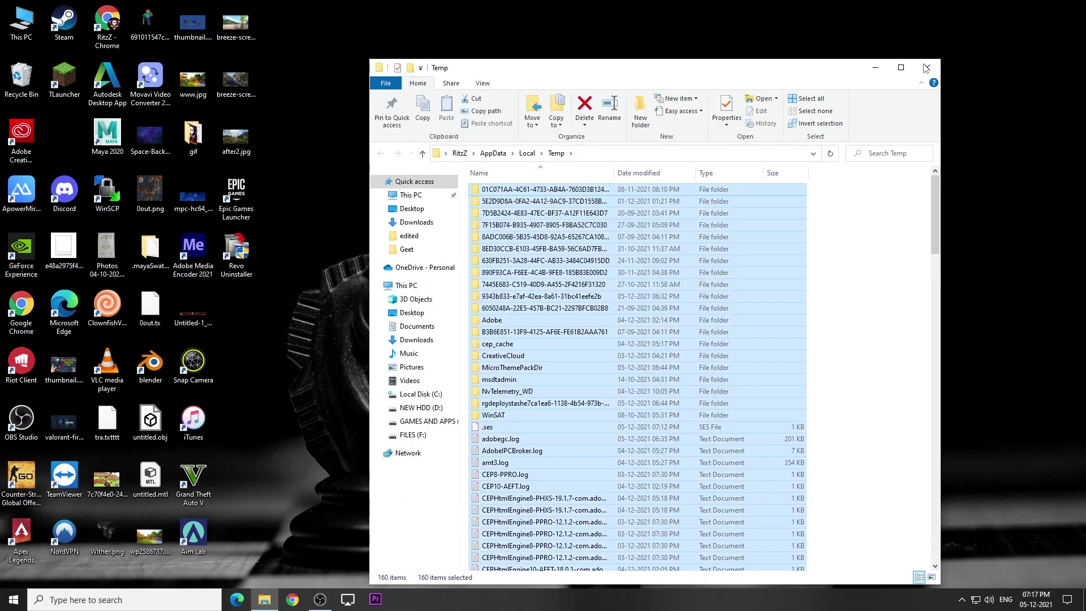
pyautogui.press('Delete')
pyautogui.press('Return')
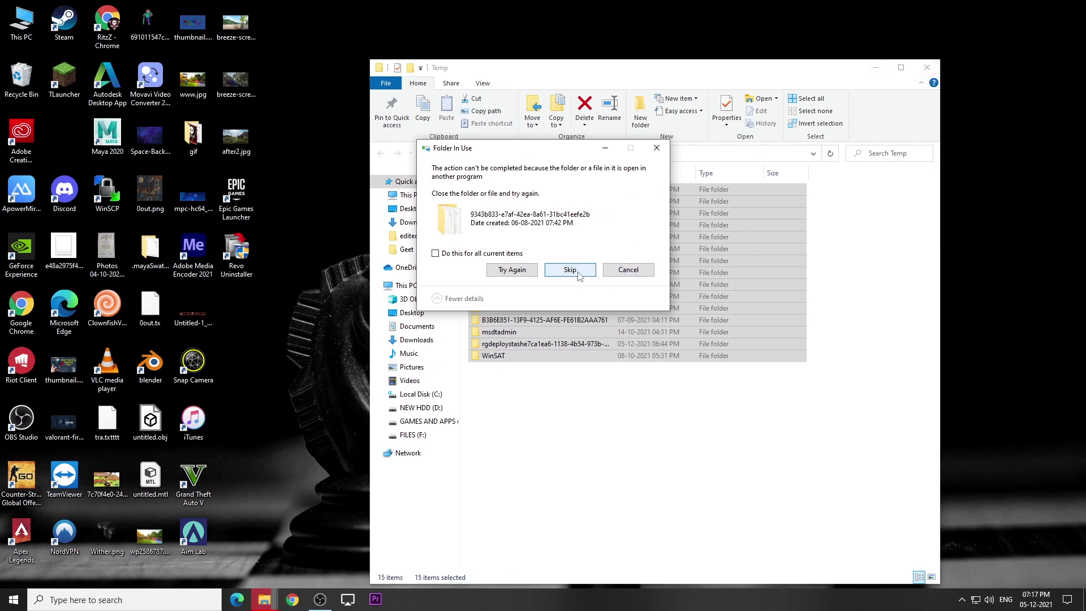
pyautogui.click(523, 272)
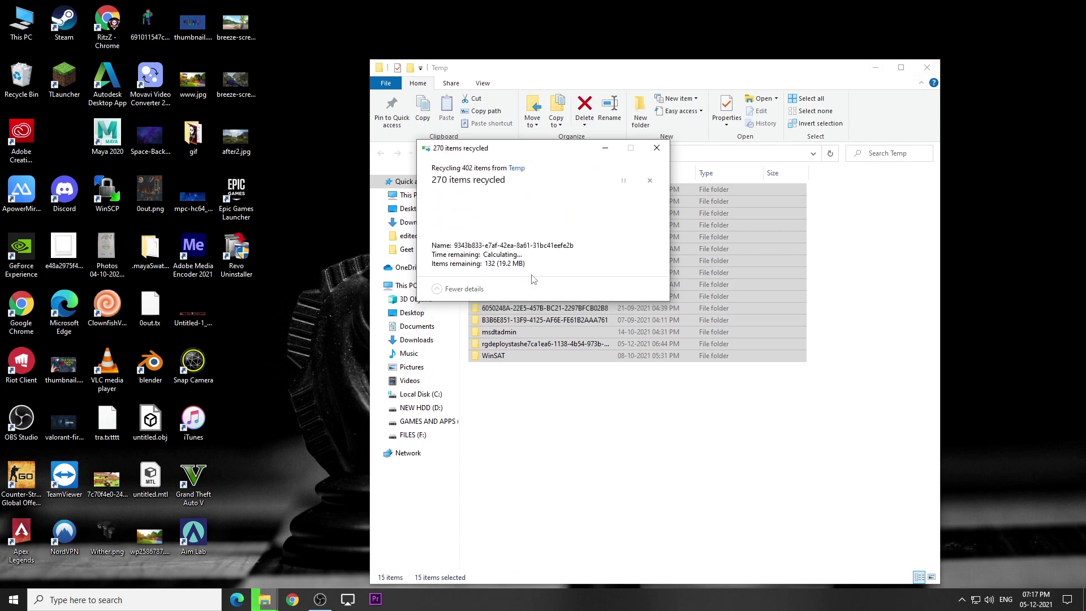
pyautogui.click(656, 147)
pyautogui.click(926, 68)
# Refresh the desktop, launch Epic Games Launcher and search its store for VALORANT.
pyautogui.rightClick(627, 107)
pyautogui.click(656, 140)
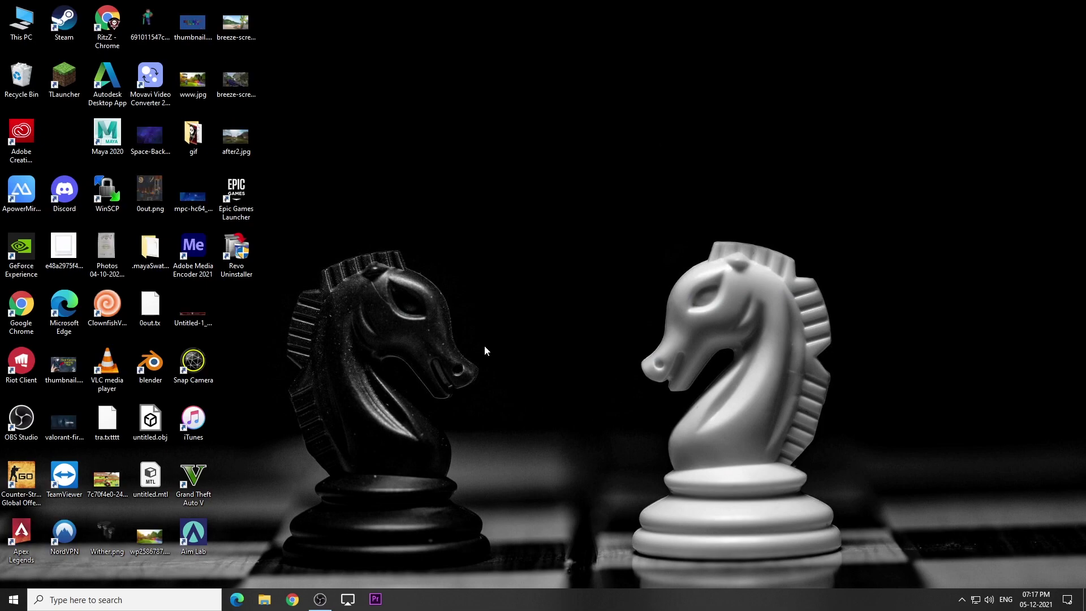
pyautogui.doubleClick(236, 193)
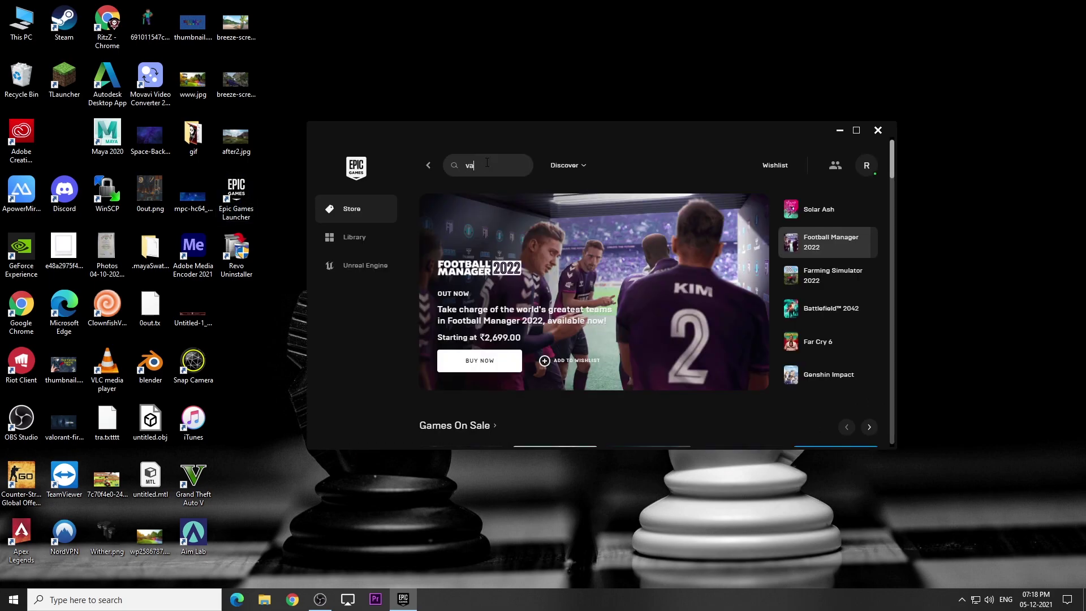
pyautogui.click(486, 164)
pyautogui.write('valoranb')
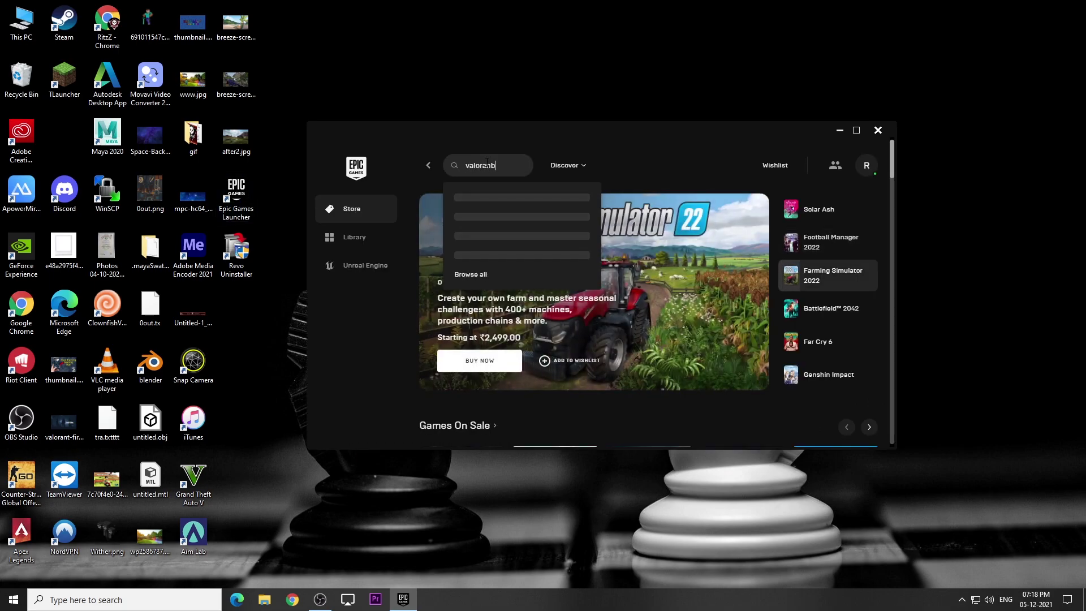